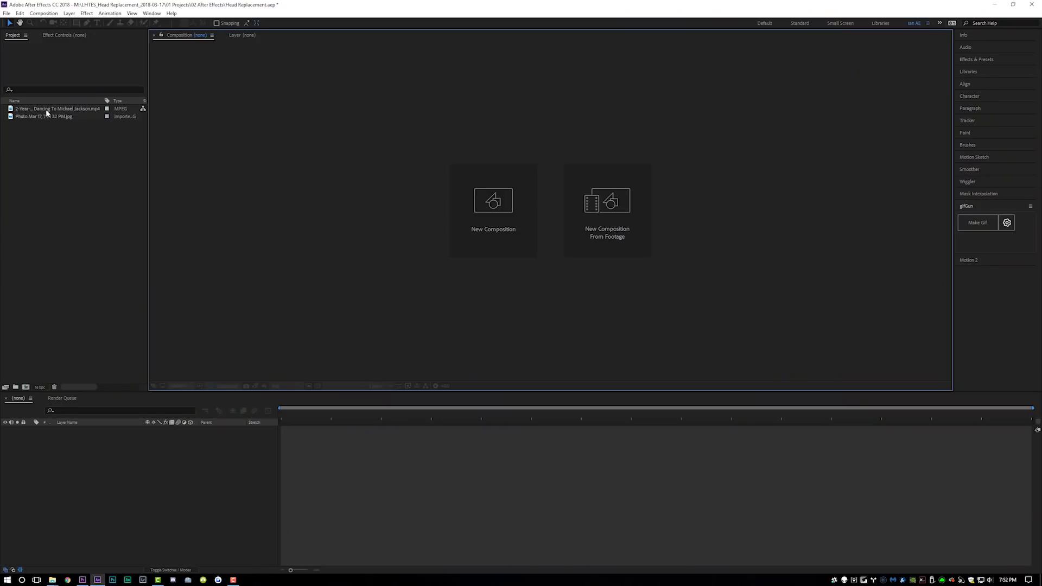
Step: Create a new composition from the clip 2-Year-Old Kid Dancing To Michael Jackson.mp4, matching the footage settings
click(48, 109)
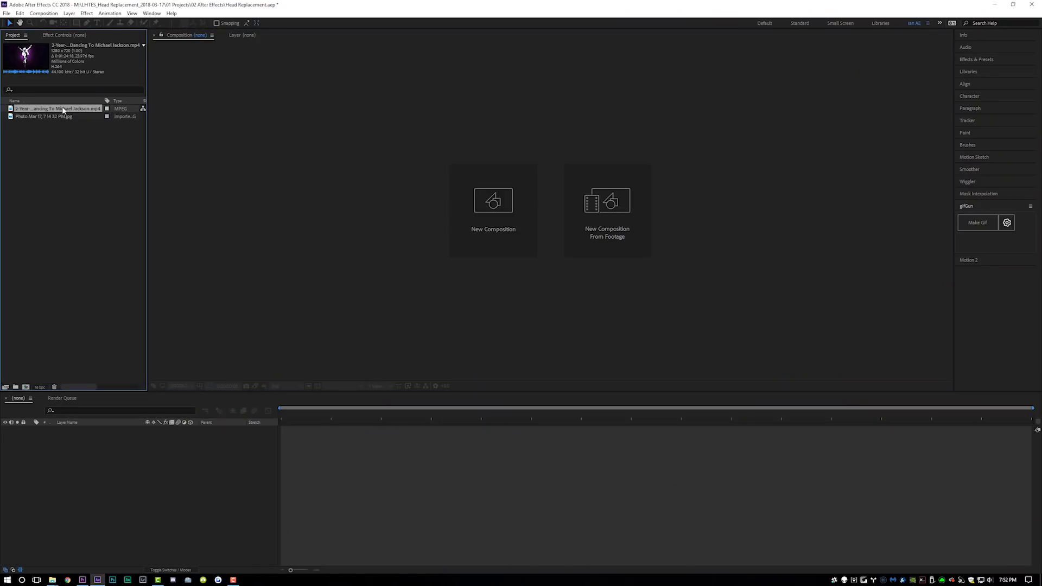
click(36, 117)
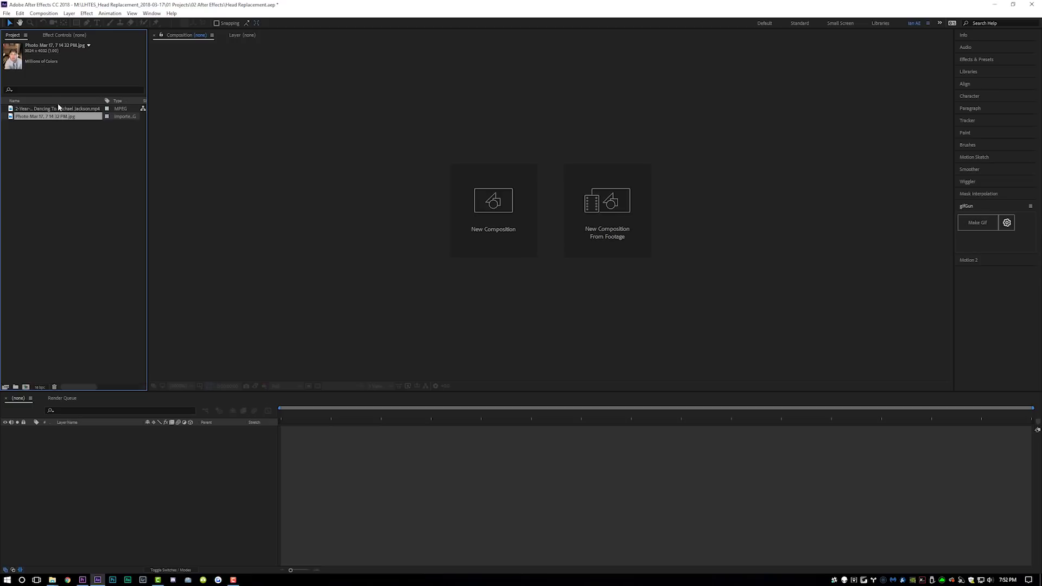
drag(55, 110, 26, 388)
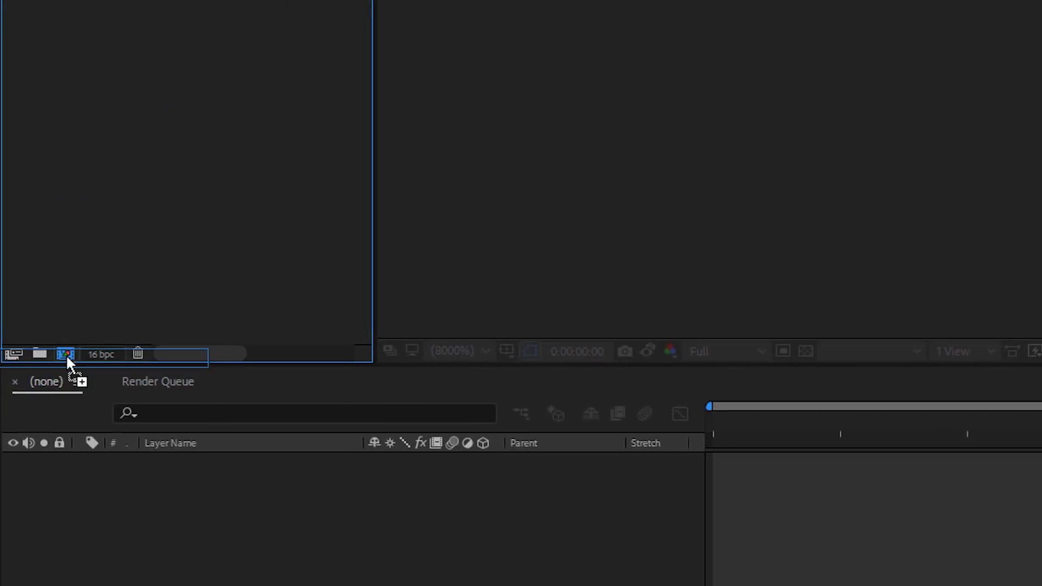
drag(66, 354, 67, 354)
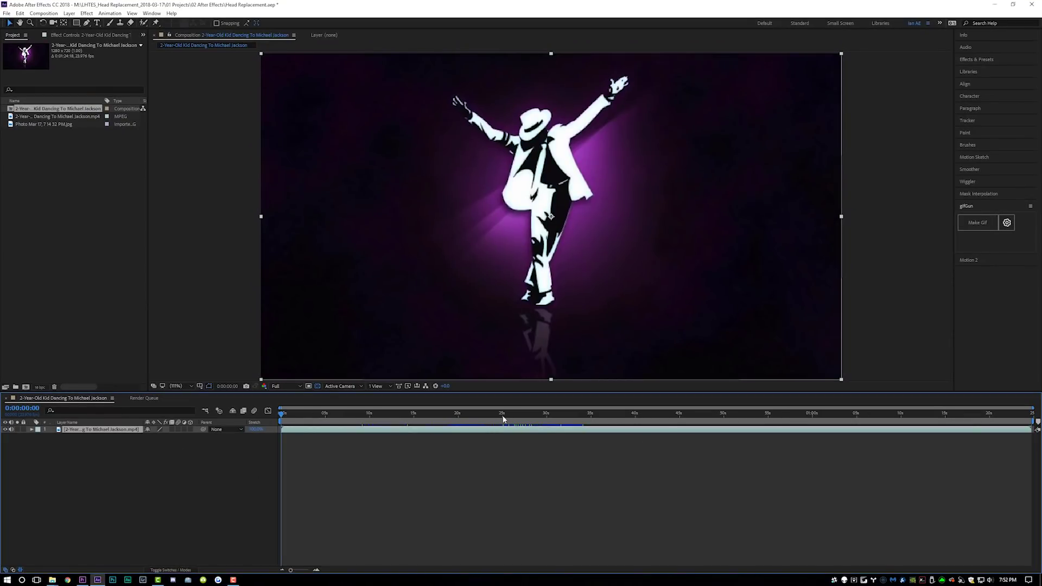
Step: Set the work area from 0:00:30:08 to 0:00:33:19, trim the composition to it and preview the result
drag(497, 414, 551, 419)
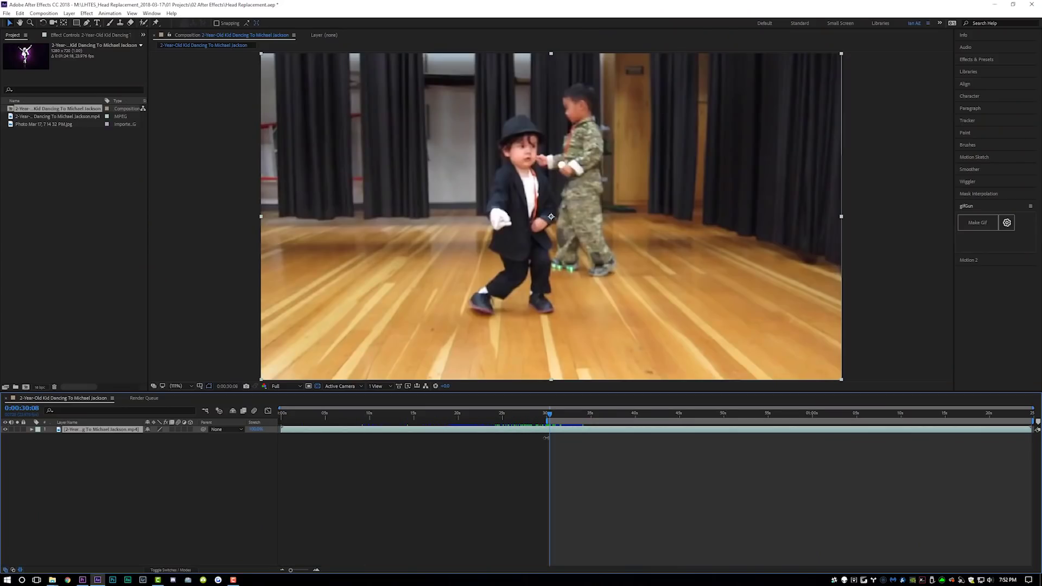
drag(556, 416, 581, 416)
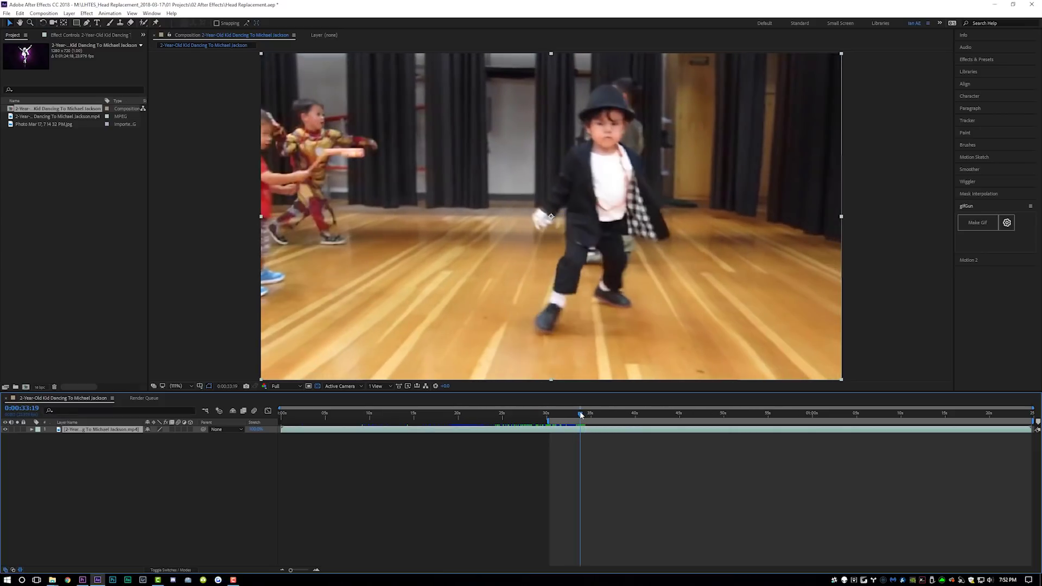
drag(1034, 422, 585, 448)
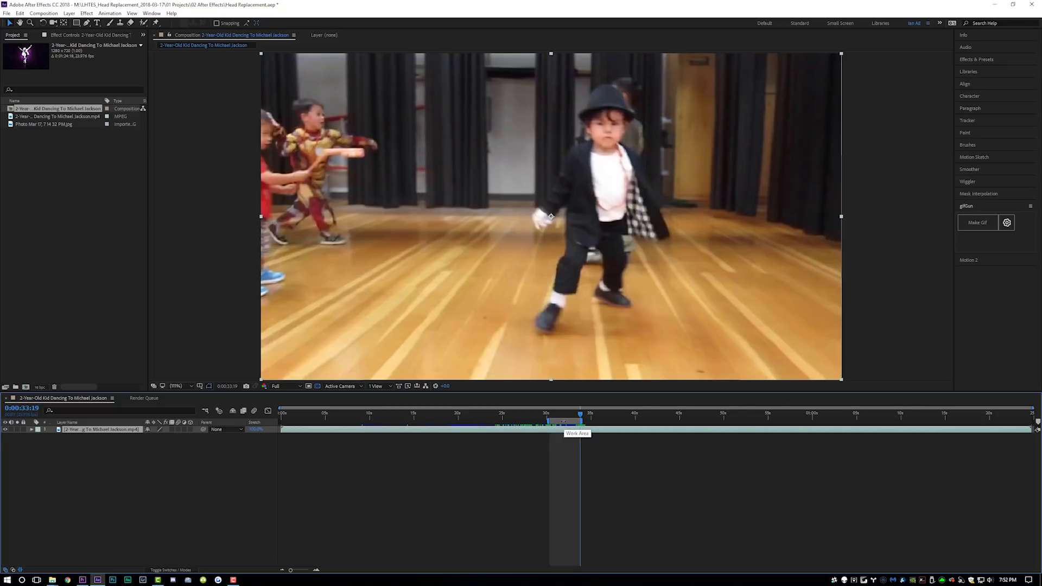
right_click(563, 422)
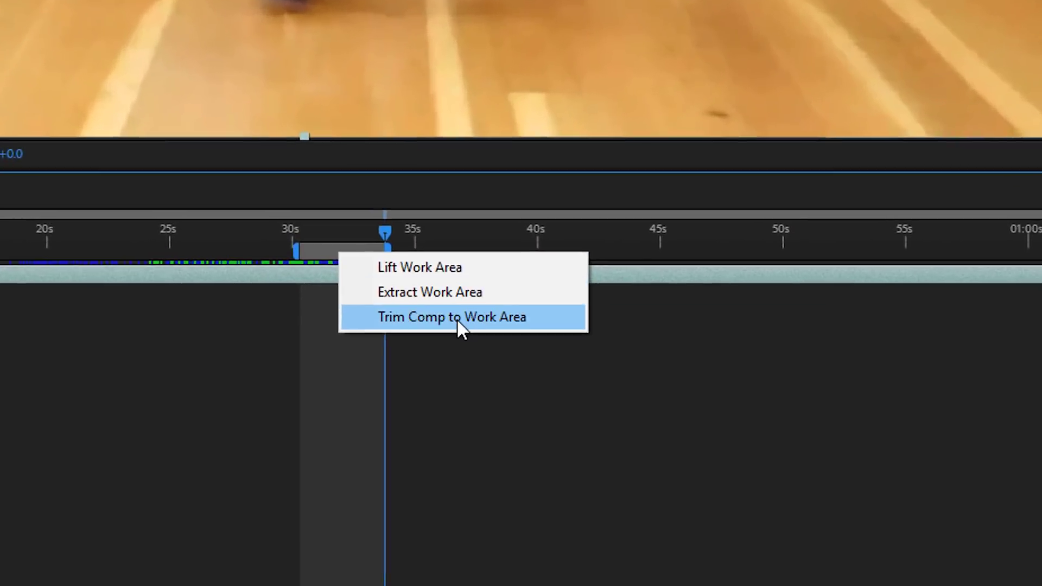
click(451, 308)
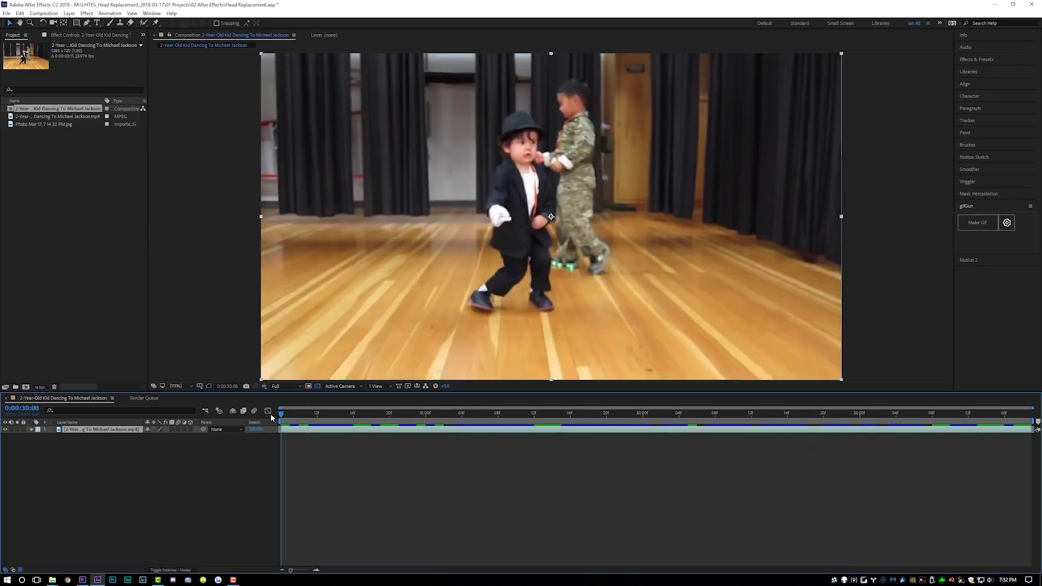
key(space)
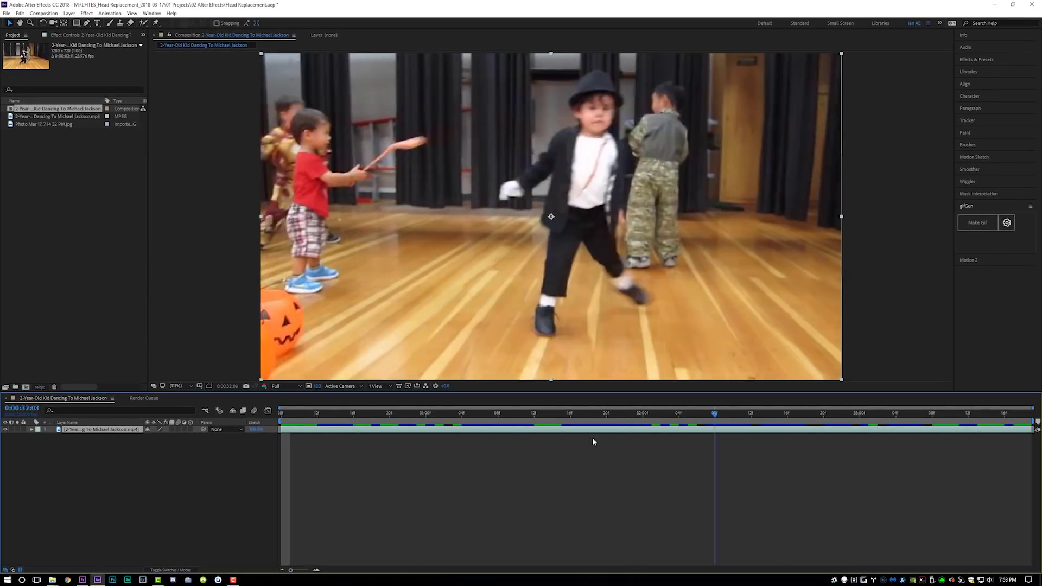
key(space)
key(space)
key(space)
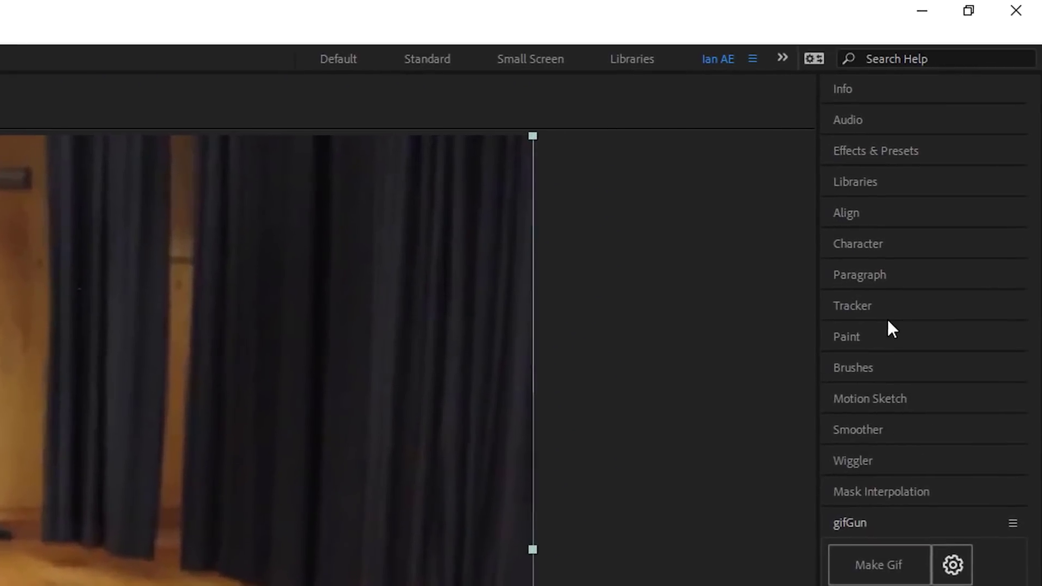
Step: Start a Track Motion on the dancing video layer with the Tracker
click(967, 121)
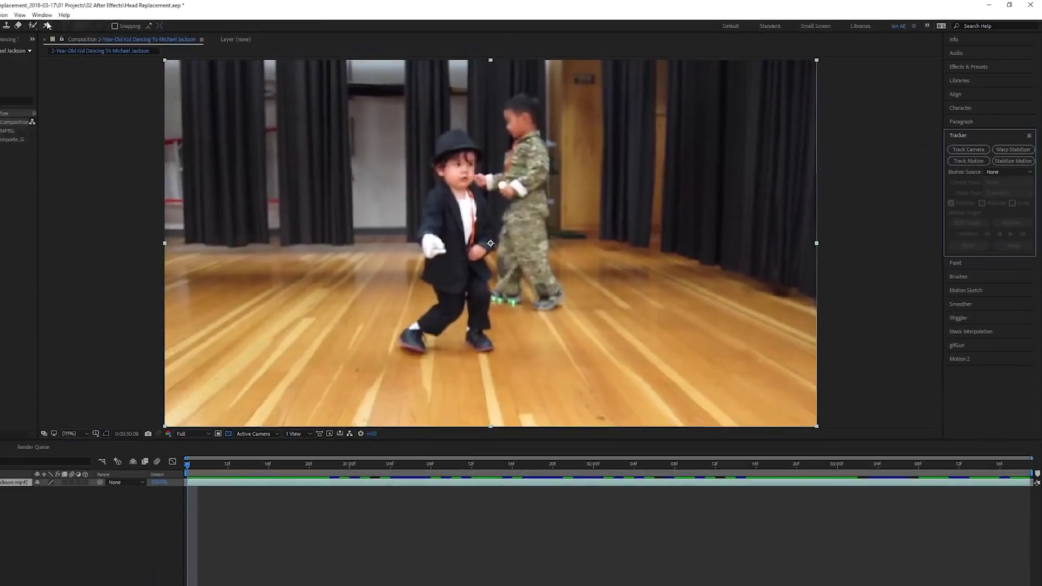
click(152, 13)
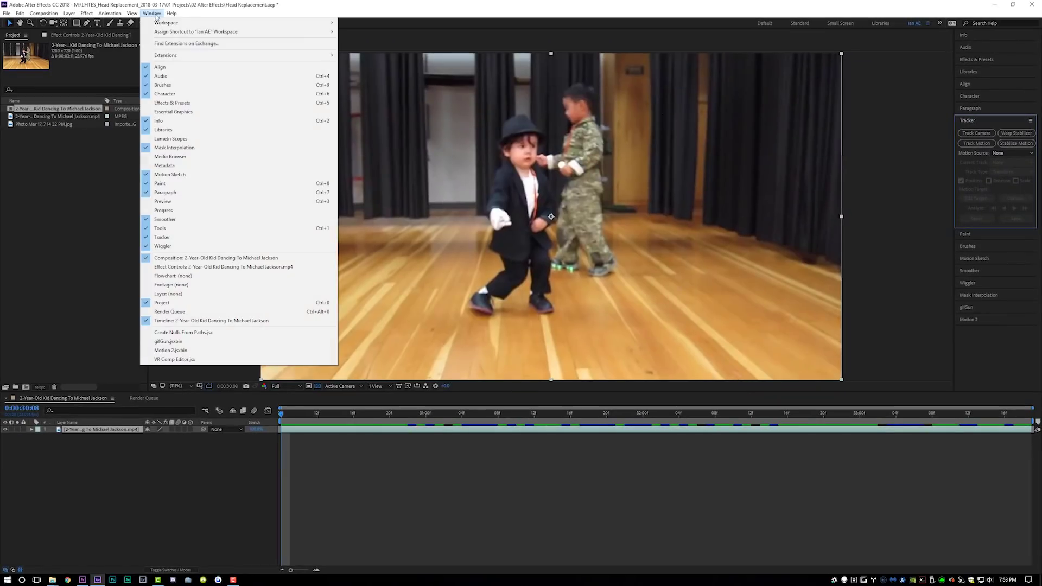
mouse_move(158, 22)
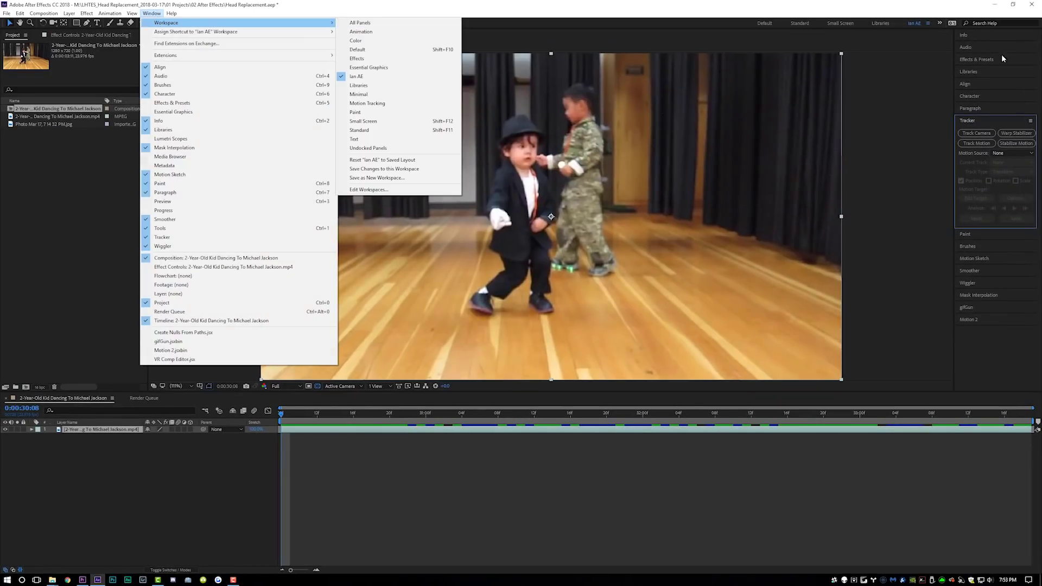
click(991, 120)
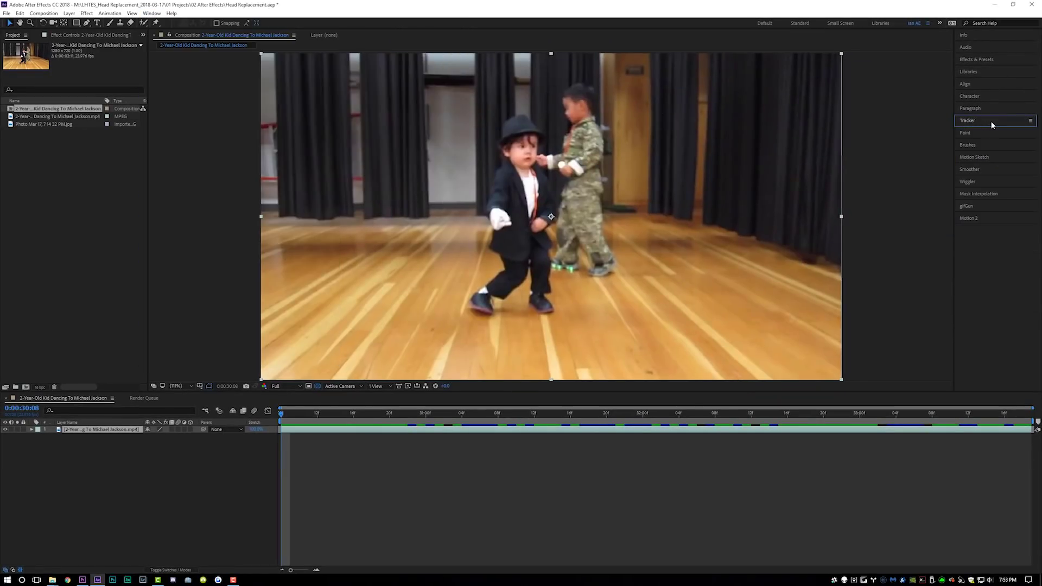
click(991, 122)
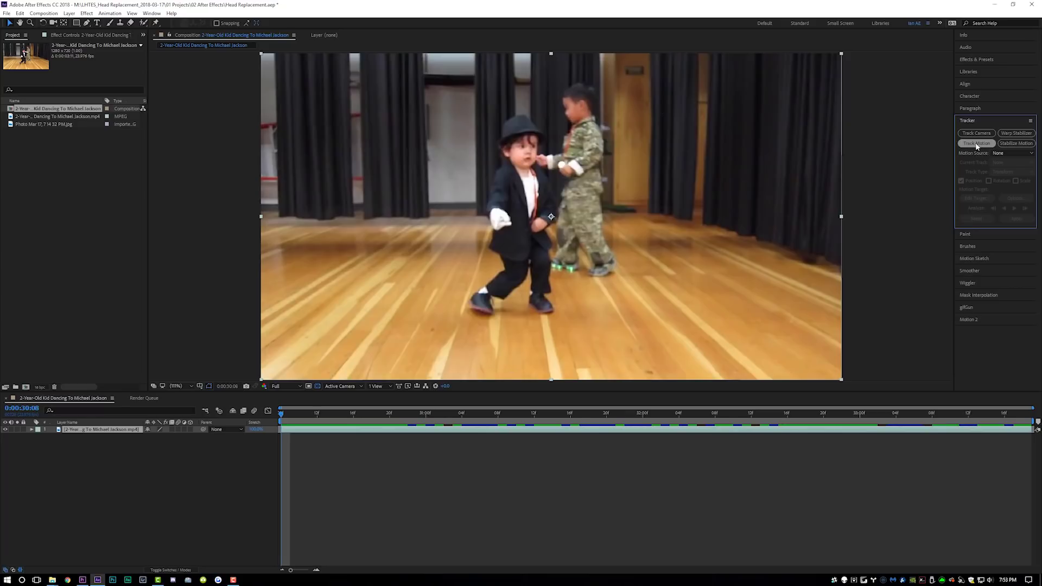
click(977, 144)
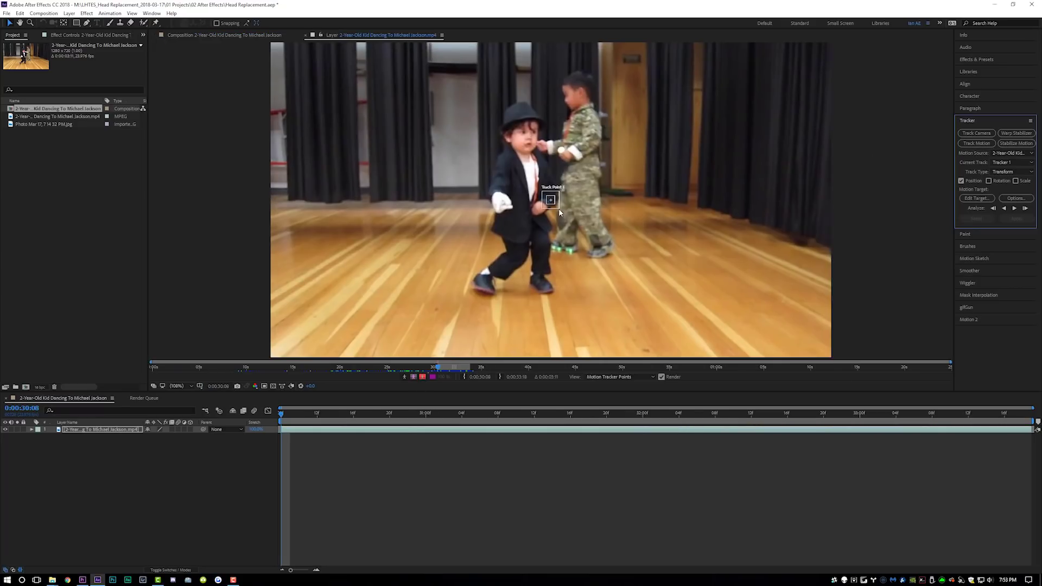
Step: Fit the track point's feature and search regions around the dancing child's head and hat, and analyze the motion forward
drag(564, 212, 528, 137)
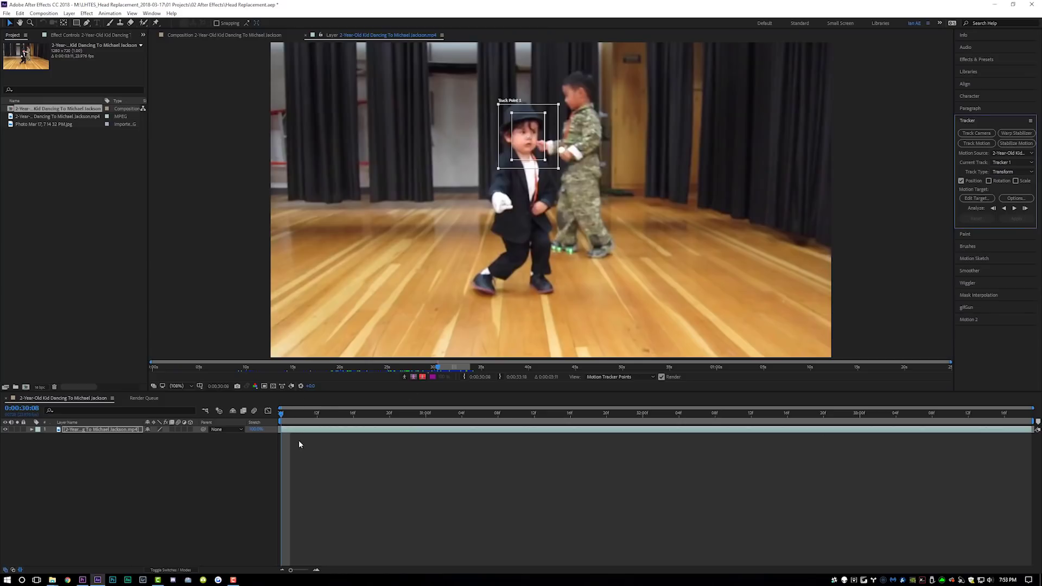
drag(535, 139, 526, 136)
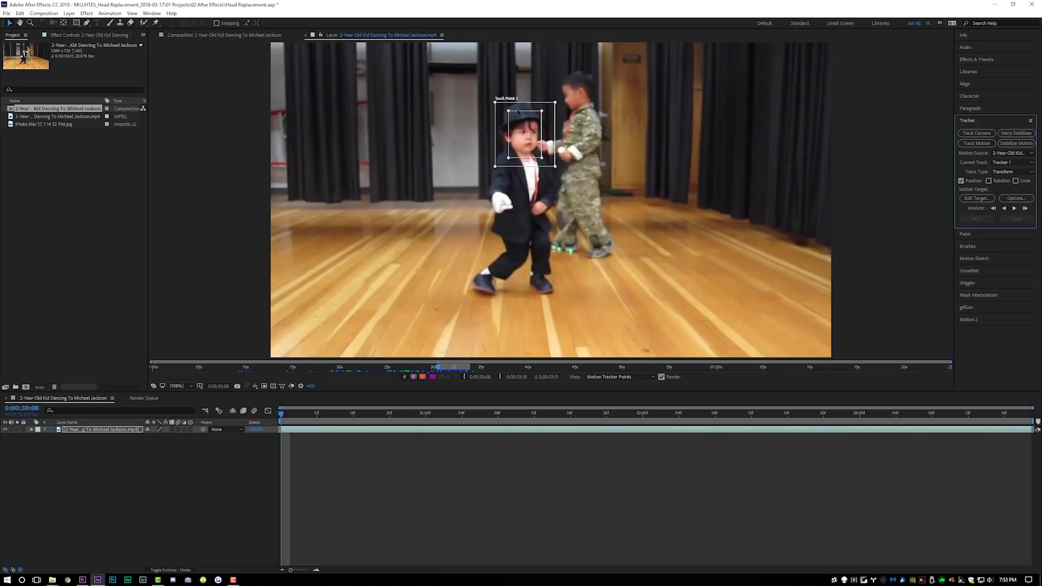
mouse_move(555, 167)
mouse_down()
mouse_move(624, 210)
mouse_move(555, 169)
mouse_up()
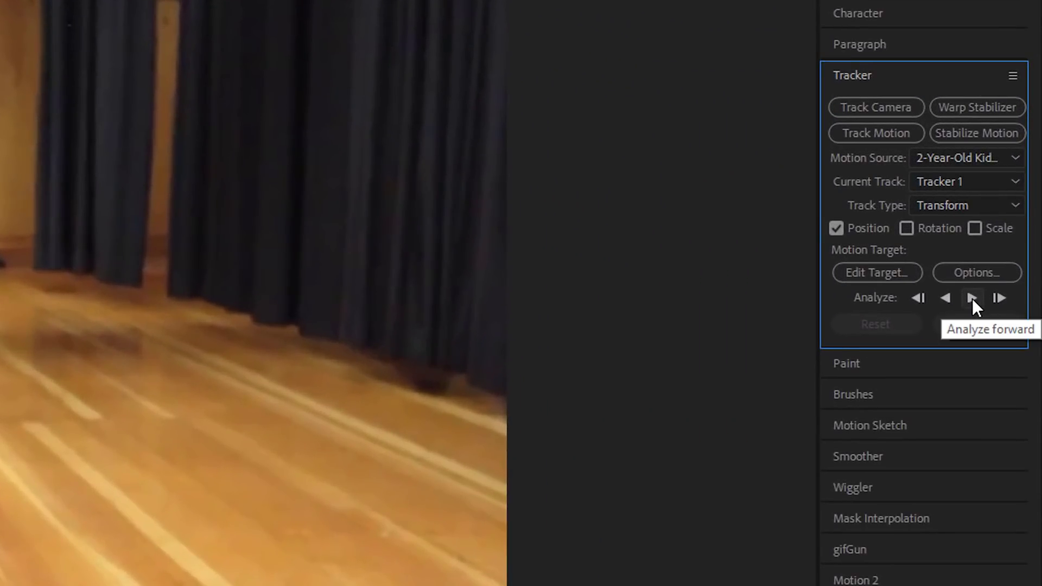
click(972, 299)
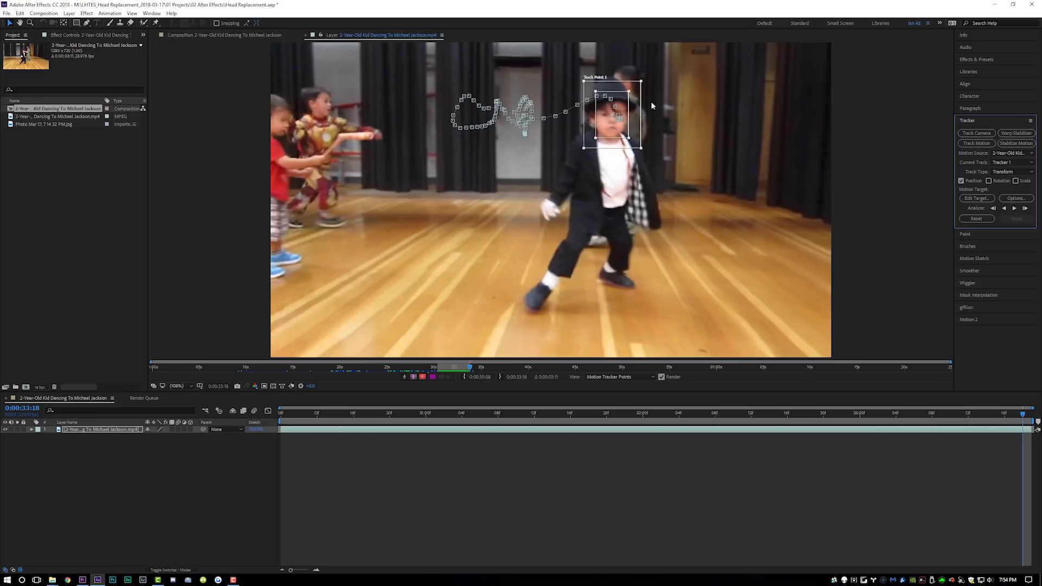
Step: Create a new null object and rename it Tracker
click(69, 13)
mouse_move(136, 23)
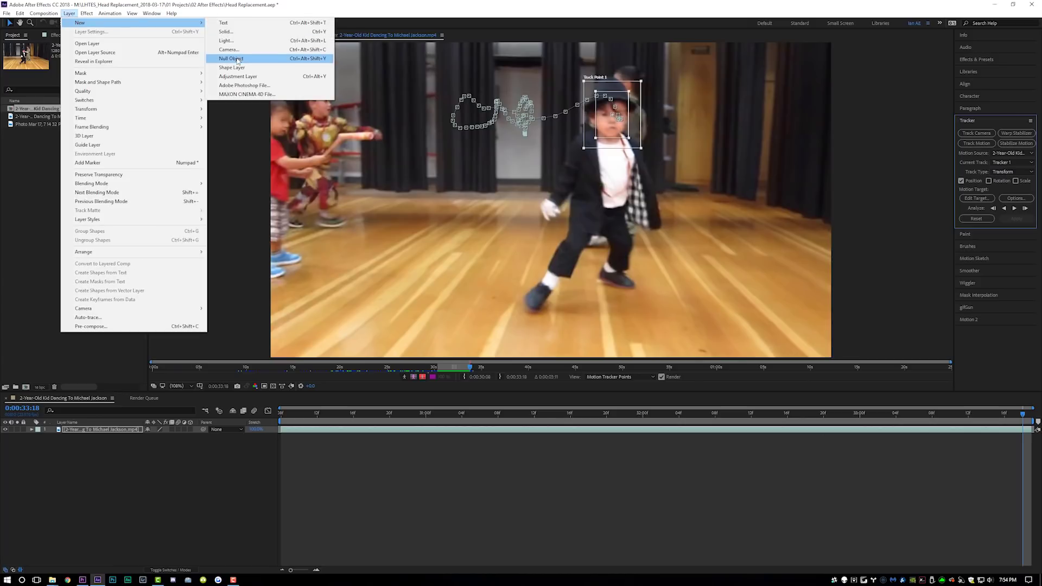
click(237, 59)
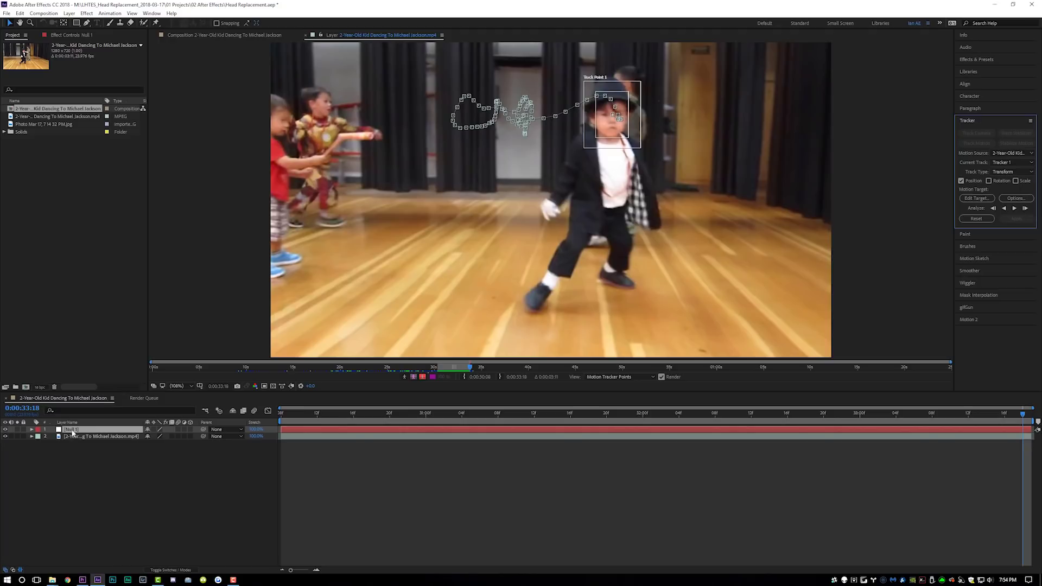
key(Return)
text(Tracker)
key(Return)
Step: Set the video layer's motion target to the Tracker null and apply the tracking data in the X and Y dimensions
click(102, 437)
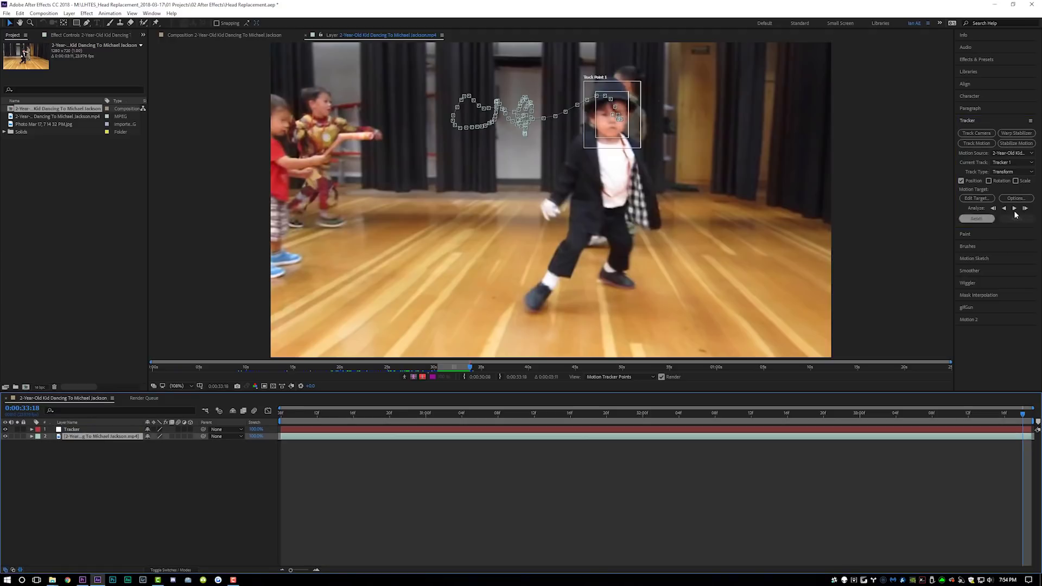
click(977, 198)
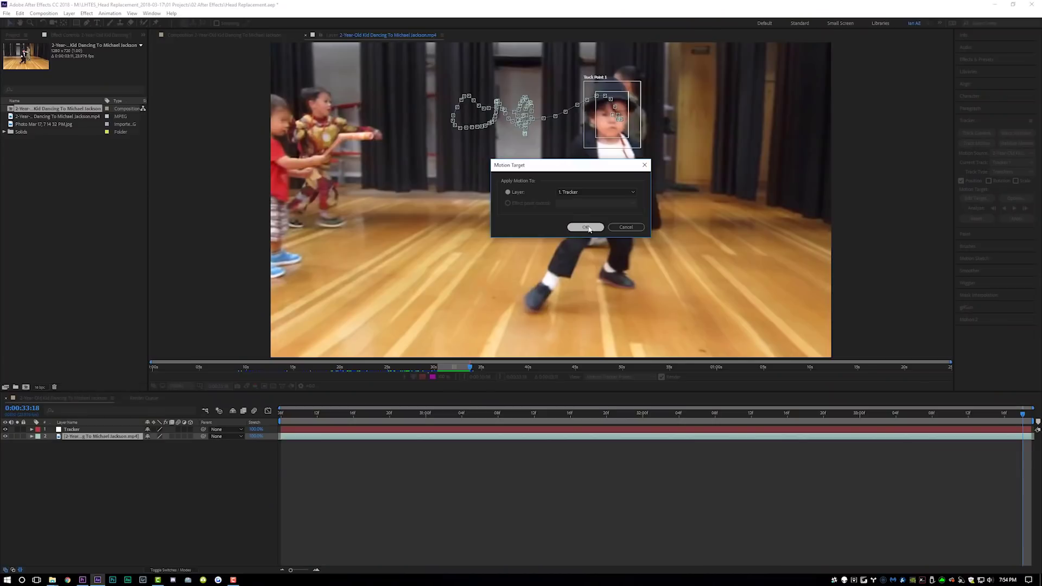
key(Return)
click(1017, 218)
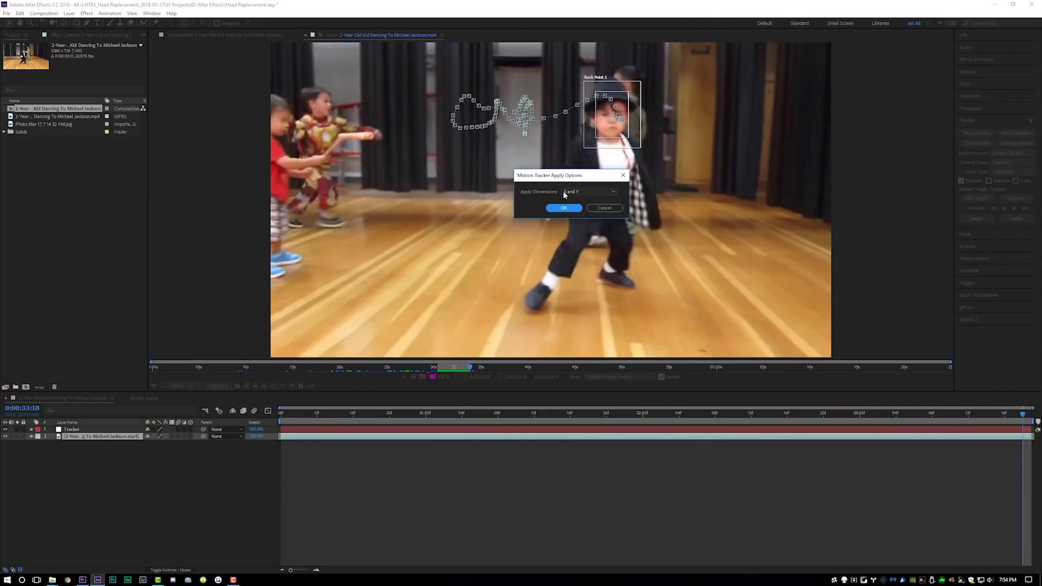
click(564, 208)
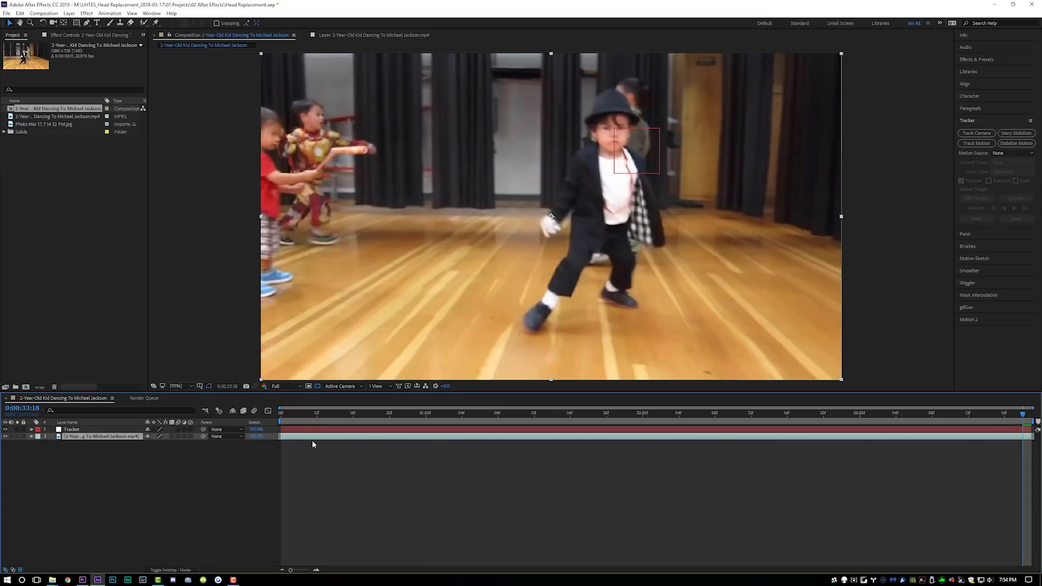
Step: Reveal the keyframed properties of the video layer and the Tracker null to inspect the applied tracking data
key(u)
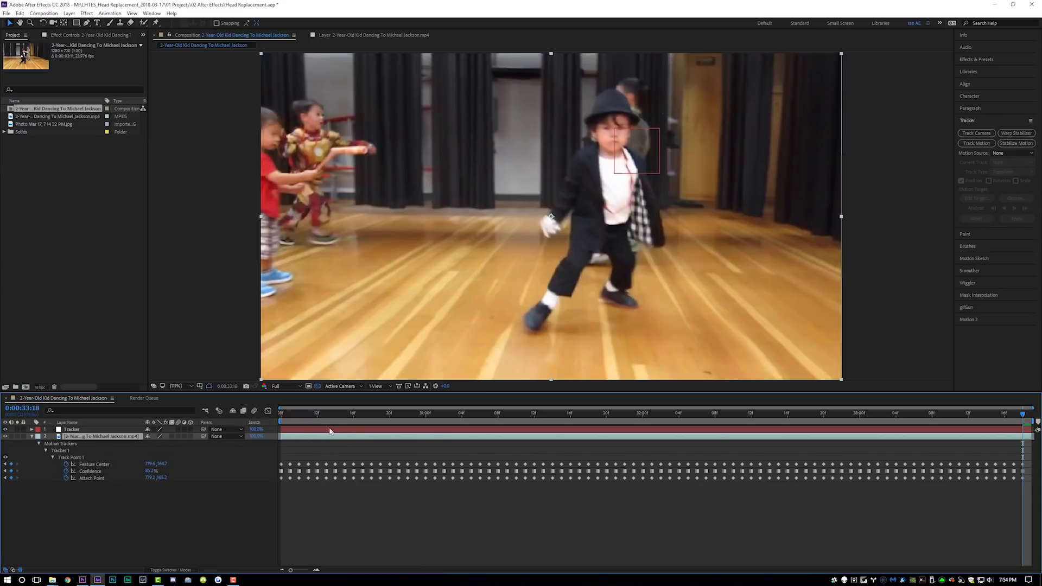
click(330, 430)
key(u)
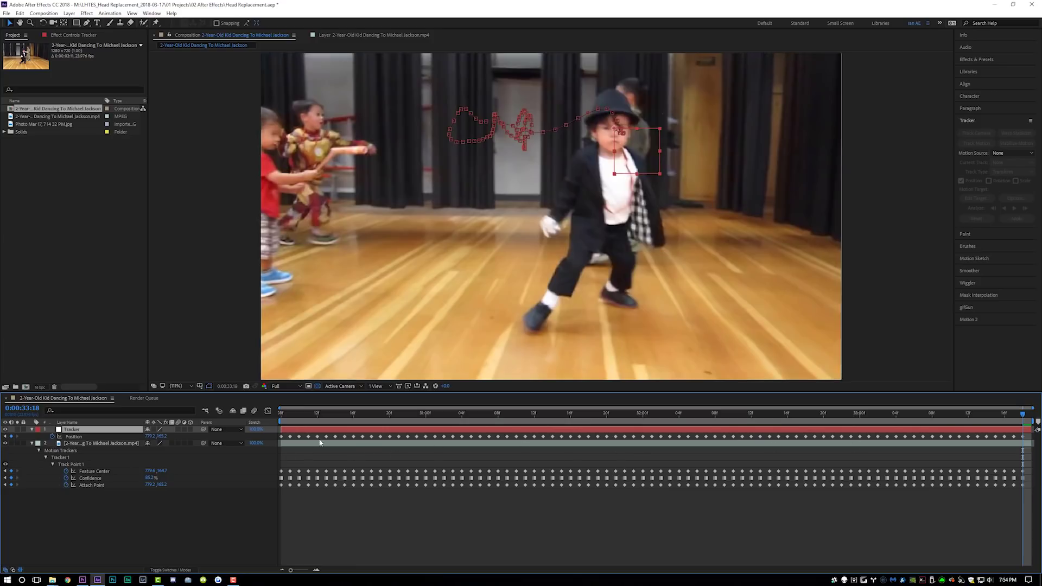
Step: Add the selfie JPG above the Tracker null, scale it to 17% and move it beside the dancing child
click(51, 125)
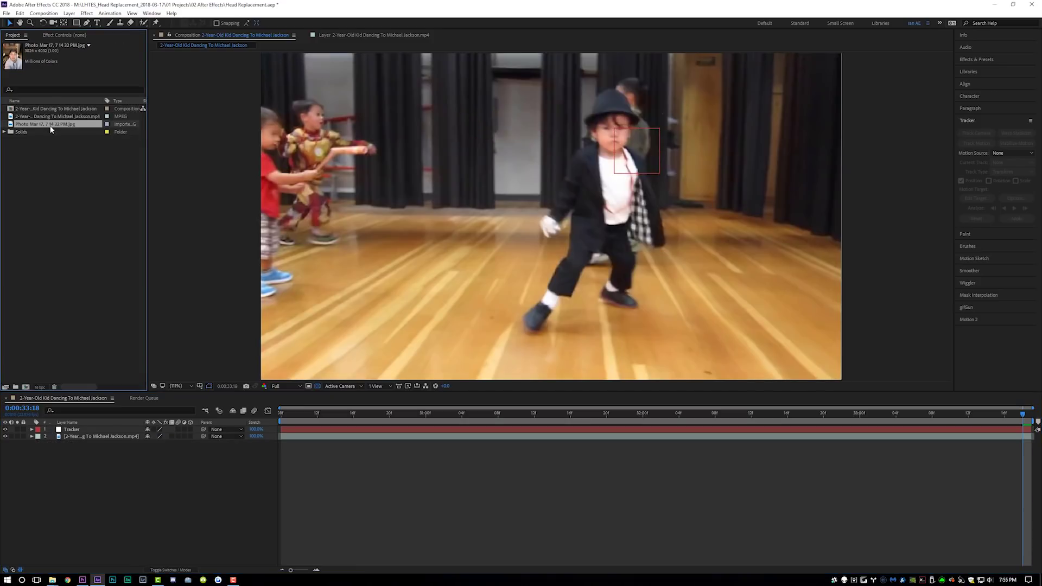
drag(45, 126, 49, 427)
key(s)
mouse_move(158, 436)
mouse_down()
mouse_move(117, 436)
mouse_move(147, 423)
mouse_up()
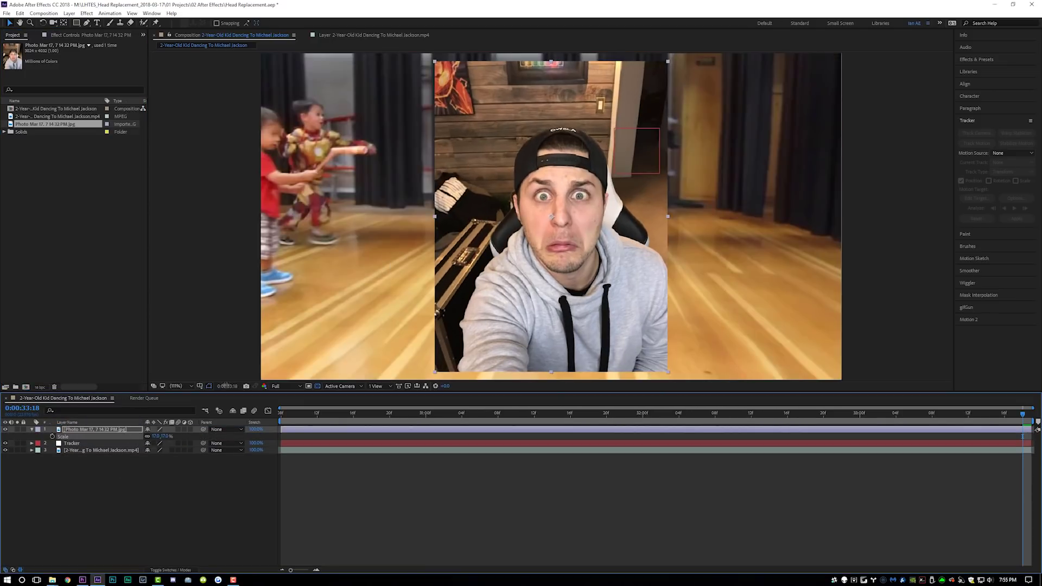
drag(602, 249, 504, 250)
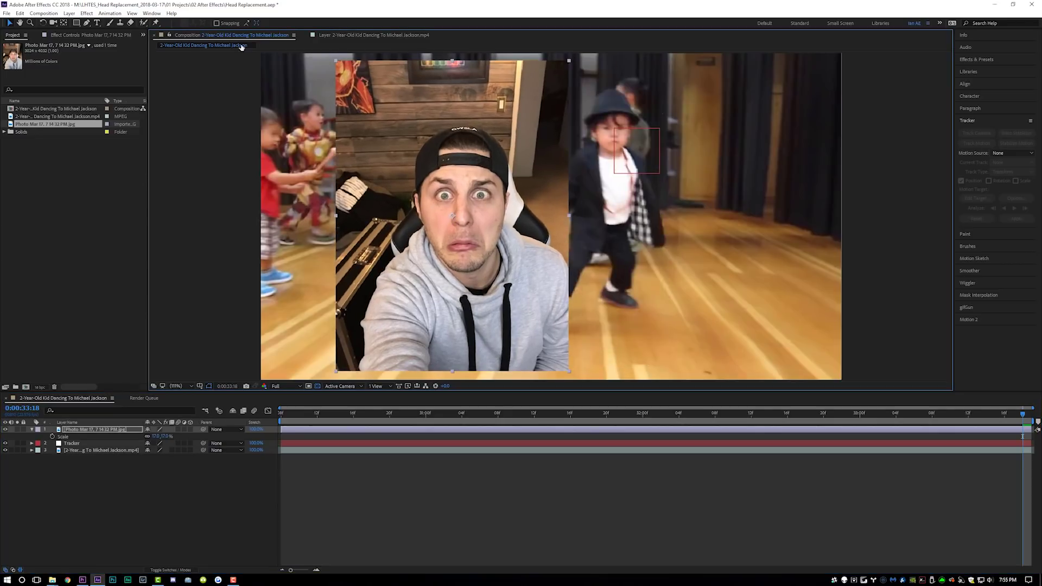
Step: Draw a closed Pen tool mask around the man's head and cap in the photo layer
click(86, 23)
scroll(458, 251, up, 5)
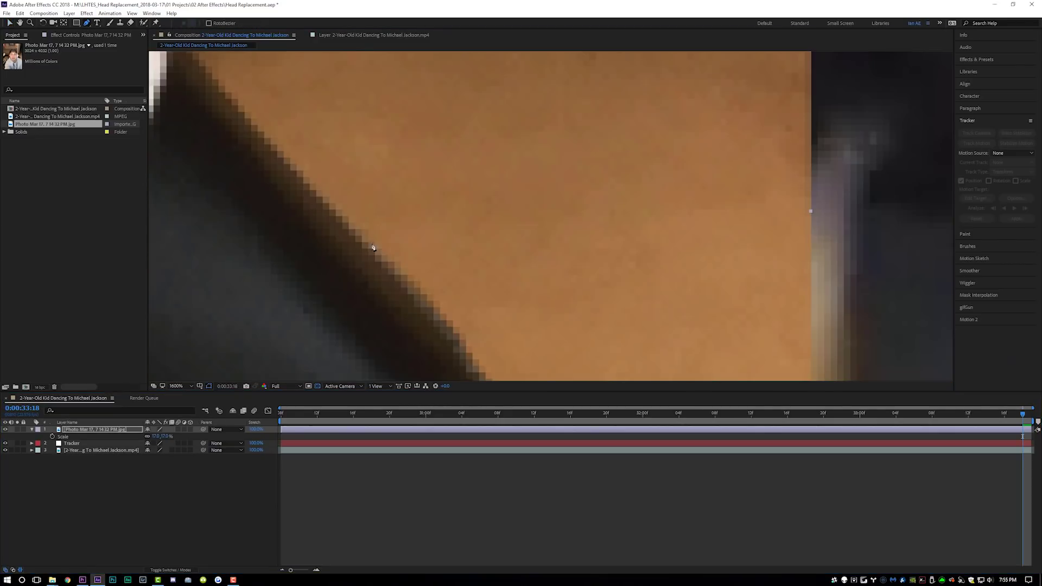
key(/)
scroll(374, 247, up, 4)
drag(552, 254, 652, 213)
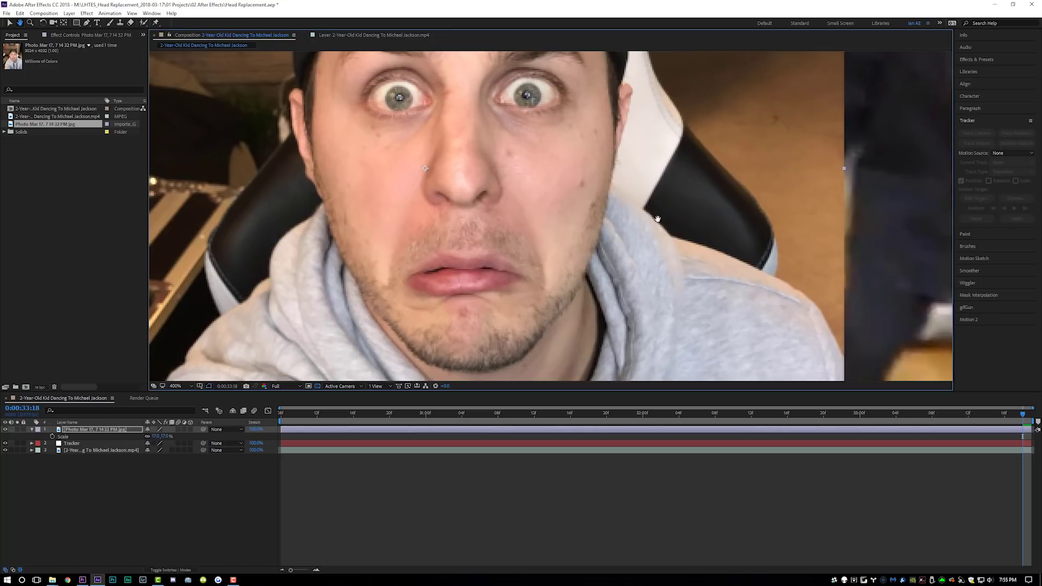
drag(518, 270, 562, 244)
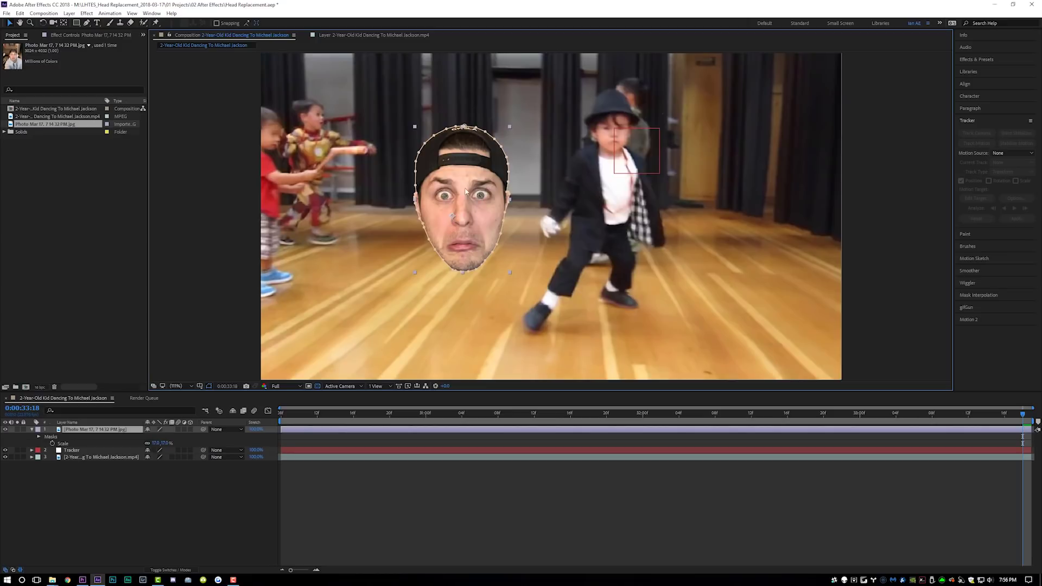
Step: Try rotating the masked photo around its centre and again around an anchor point placed outside the head
key(v)
key(Return)
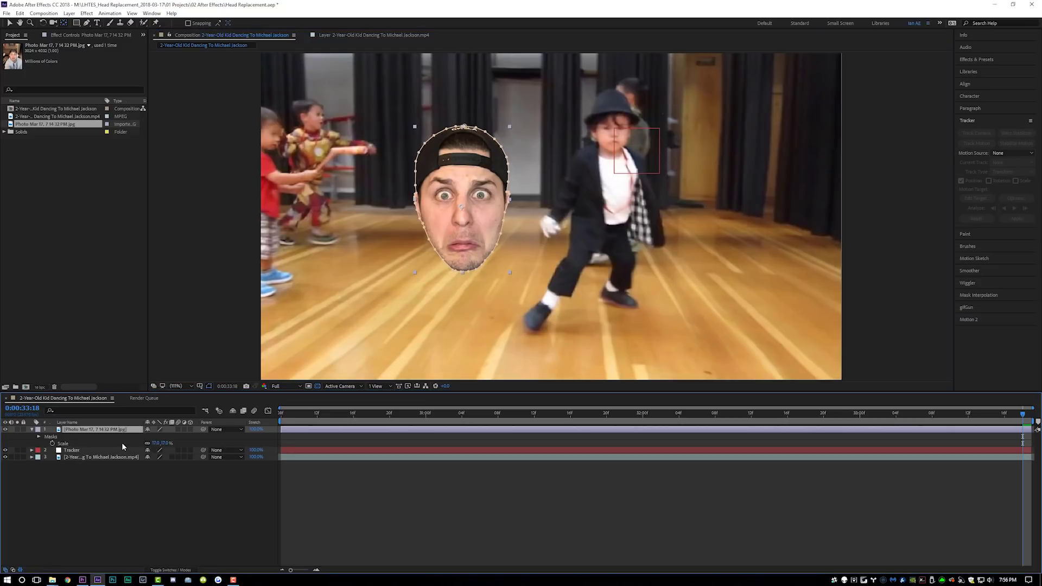
key(r)
drag(152, 439, 163, 438)
click(454, 212)
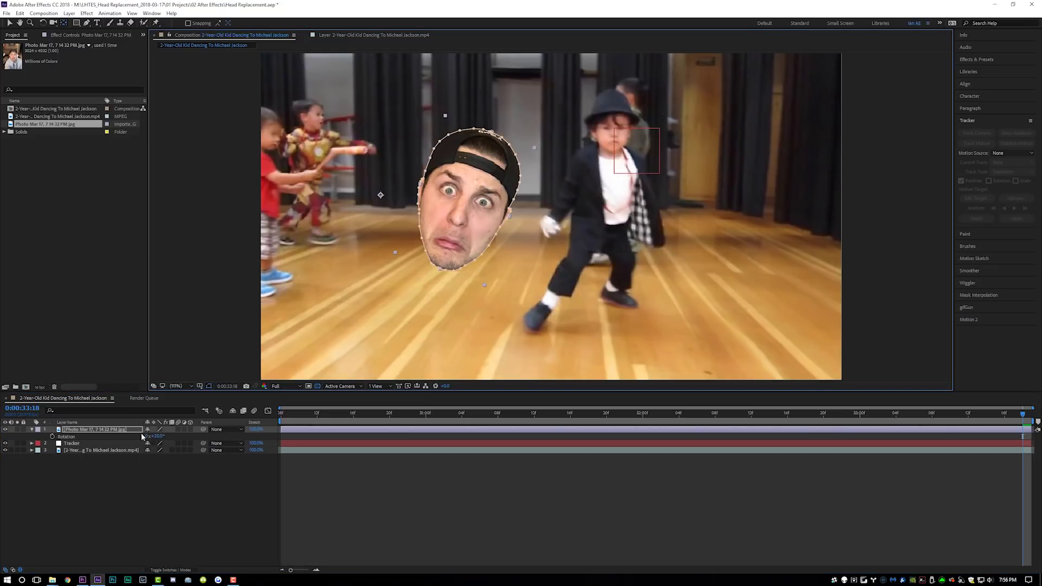
drag(156, 437, 143, 437)
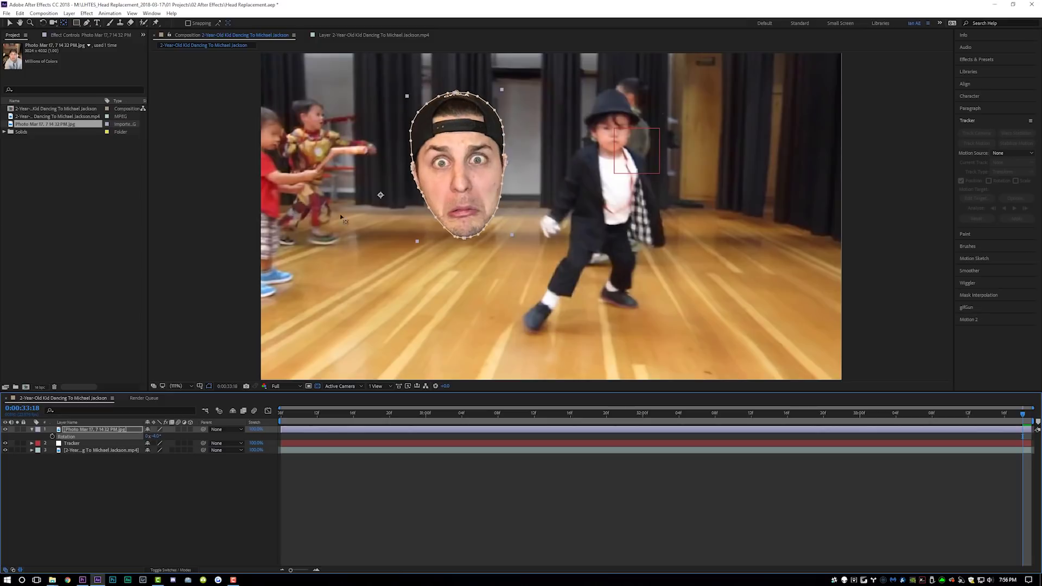
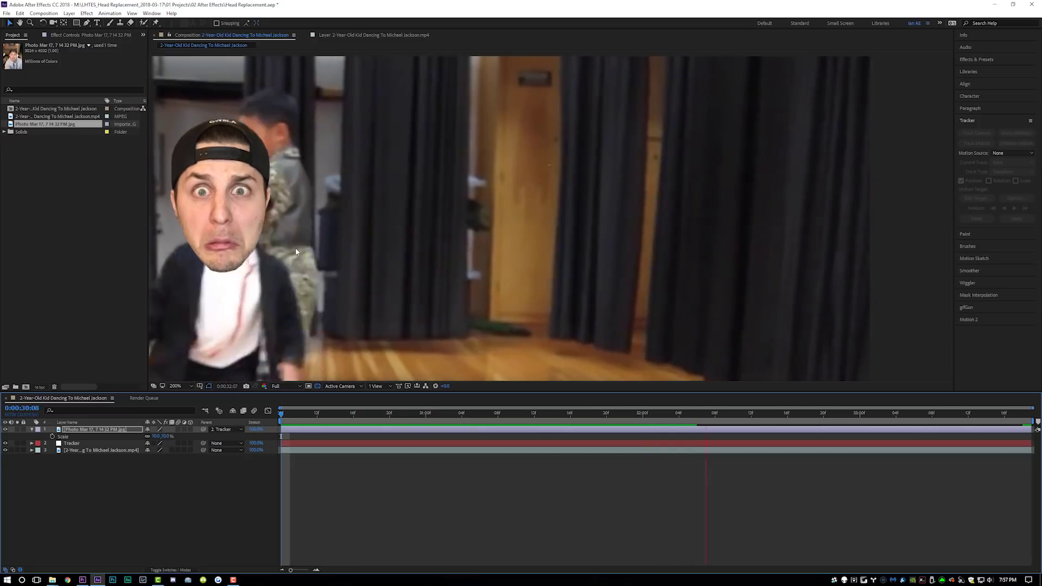
Step: Stop the preview, fit the whole frame in view, and add a Rotation keyframe to the photo layer at 0:00:32:04
key(space)
key(shift+slash)
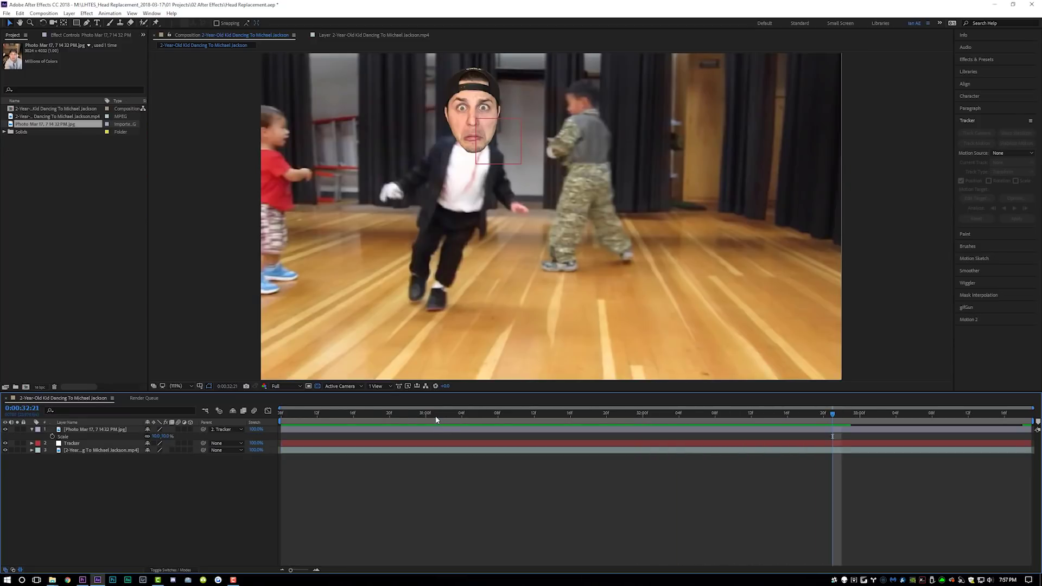
drag(443, 412, 778, 451)
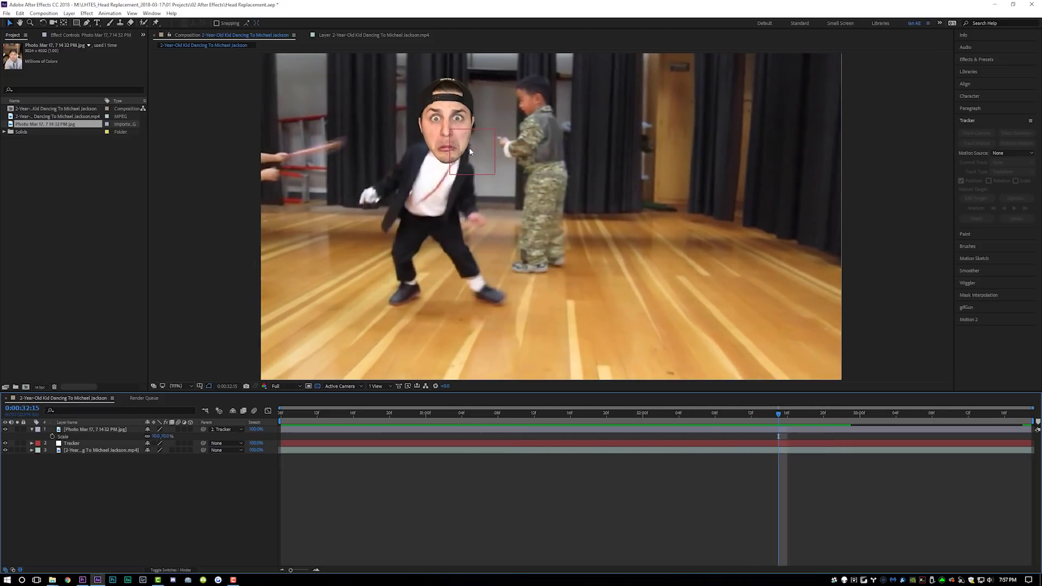
drag(764, 416, 699, 433)
click(702, 433)
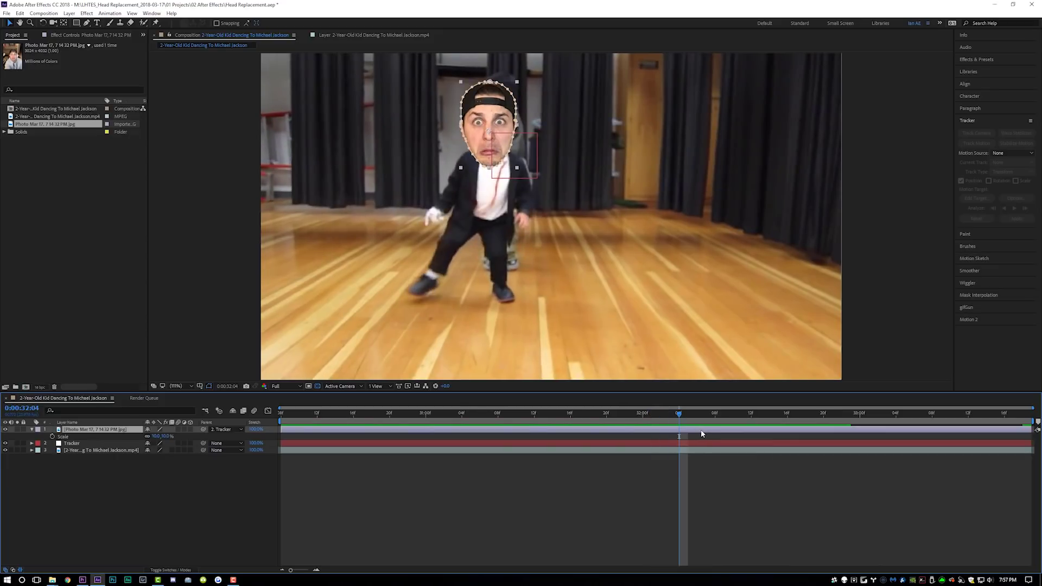
key(alt+shift+r)
Step: Keyframe the photo's Rotation with a clockwise tilt at 0:00:32:14, 0° at 0:00:32:20, and a slight counterclockwise adjustment around 0:00:33:11
drag(679, 412, 770, 431)
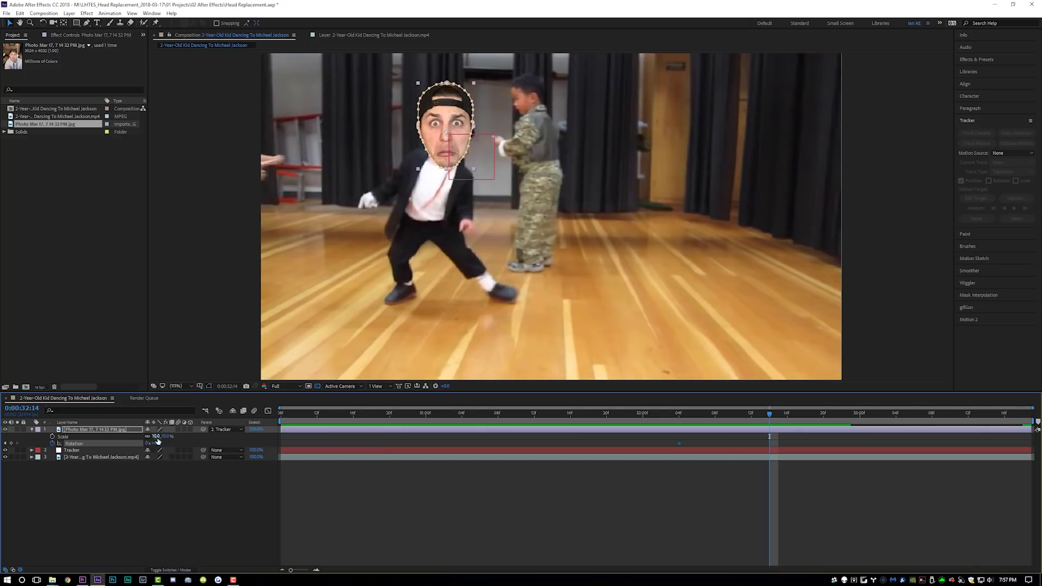
drag(156, 444, 166, 444)
drag(772, 414, 821, 418)
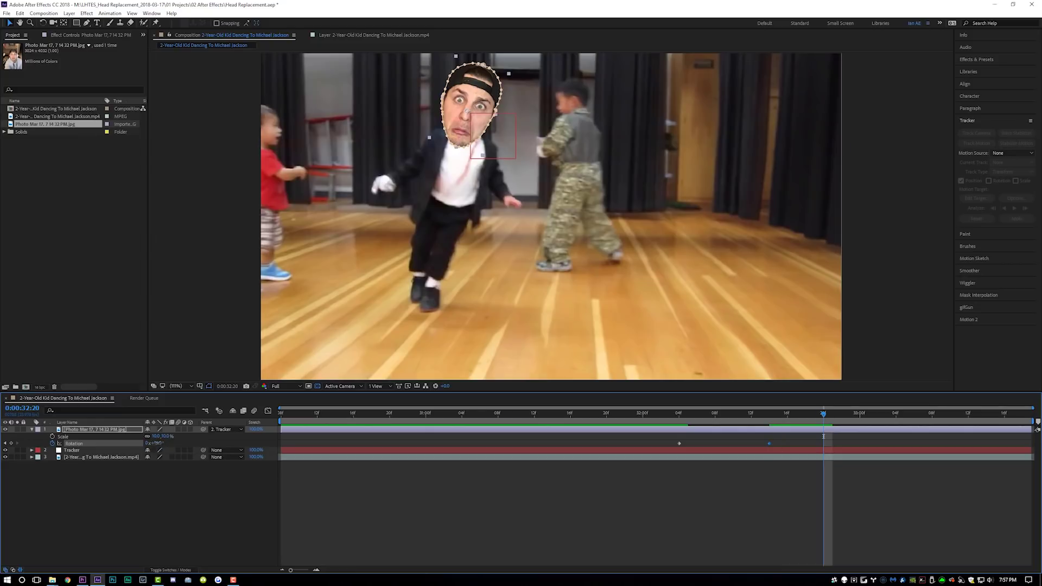
text(0)
key(Return)
drag(824, 421, 959, 415)
drag(158, 444, 154, 443)
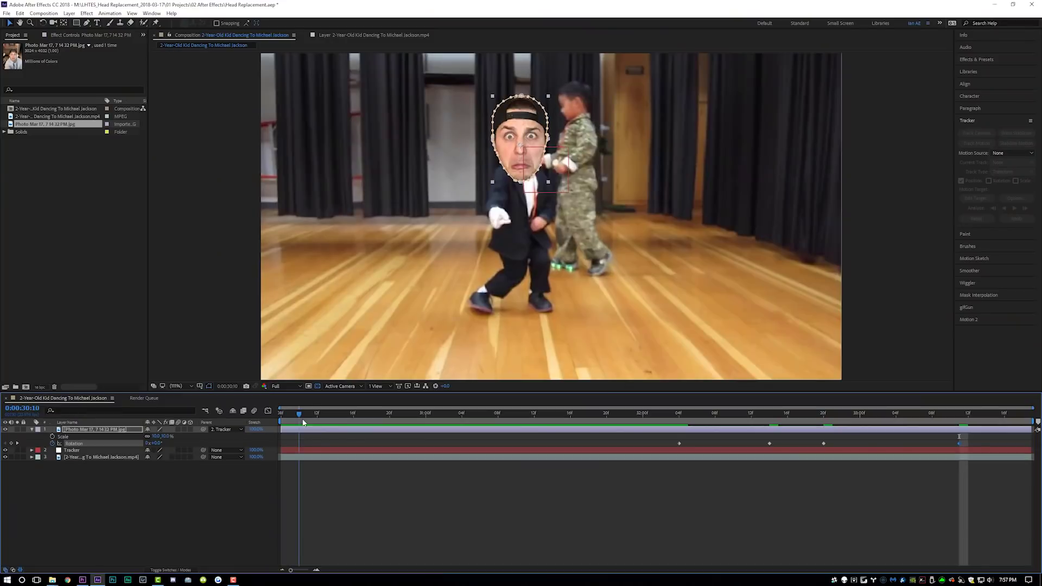
Step: Keyframe the photo's Rotation at 0° on the first frame, tilted counterclockwise at 0:00:30:17, and 0° at 0:00:31:02
drag(298, 413, 363, 429)
key(space)
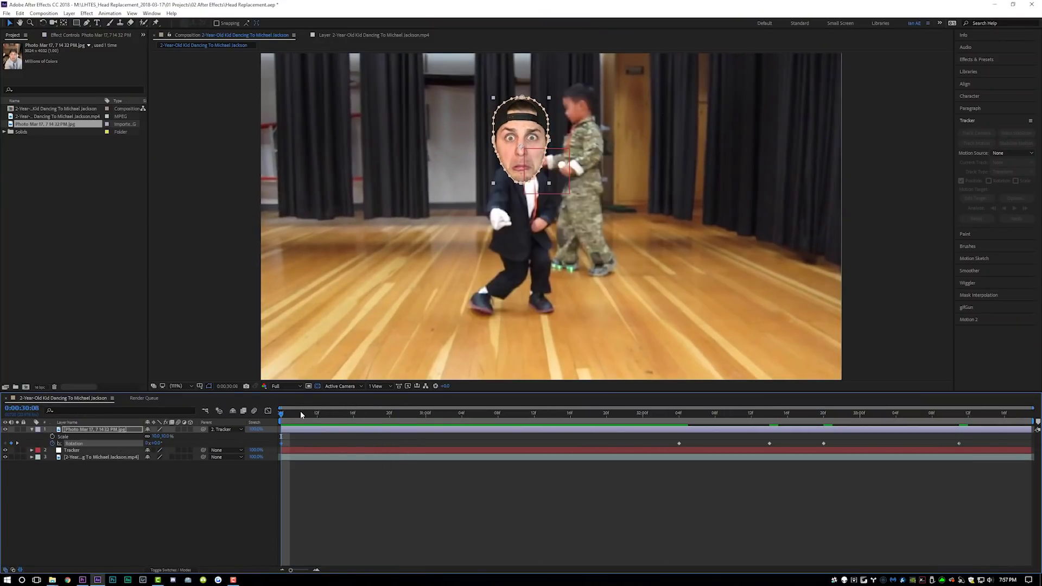
key(space)
drag(154, 444, 152, 443)
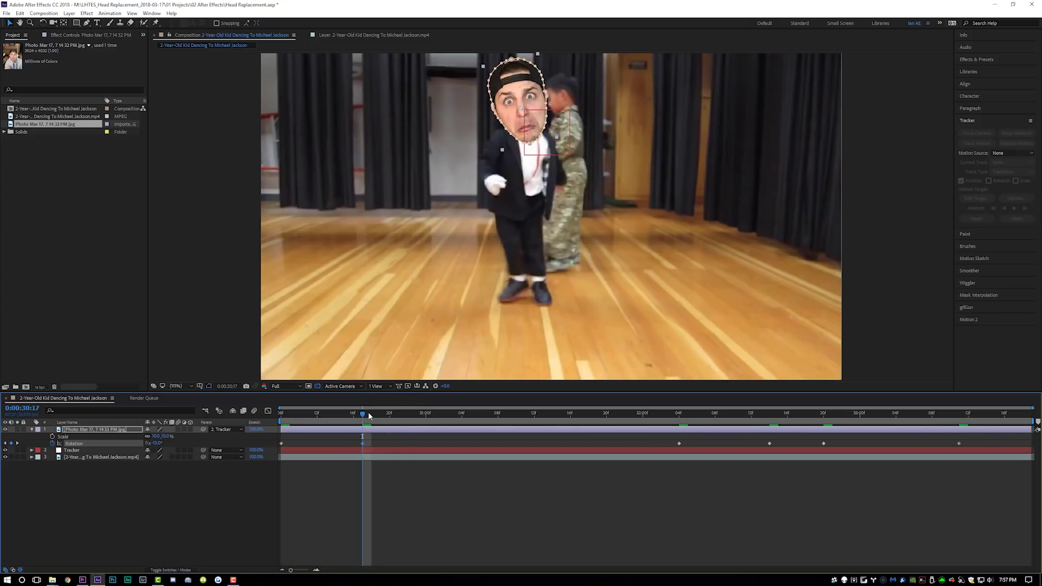
drag(369, 416, 447, 412)
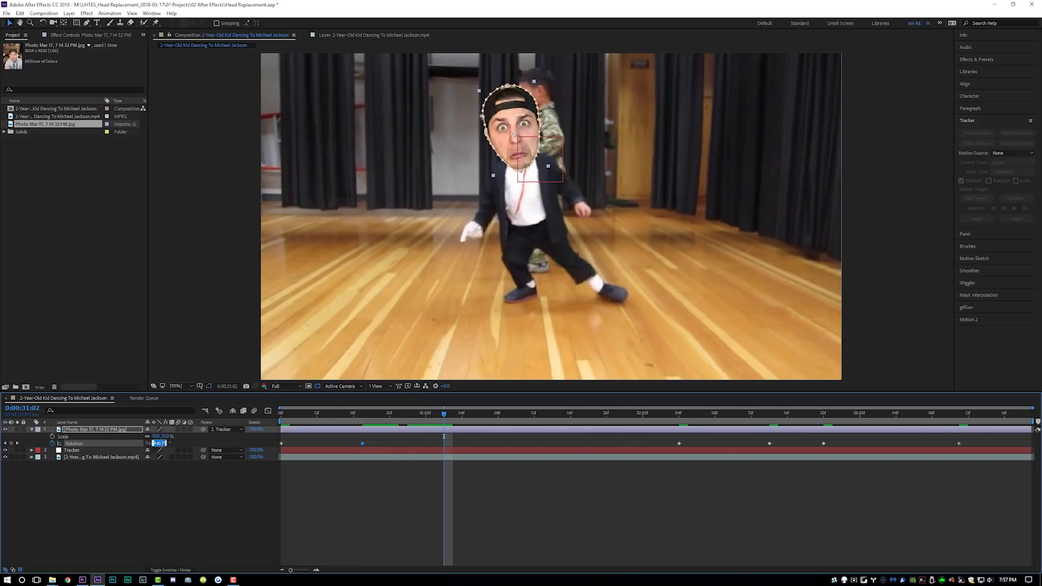
text(0)
key(Return)
Step: Play back the clip to review the keyframed head rotation, and deselect the photo layer
key(space)
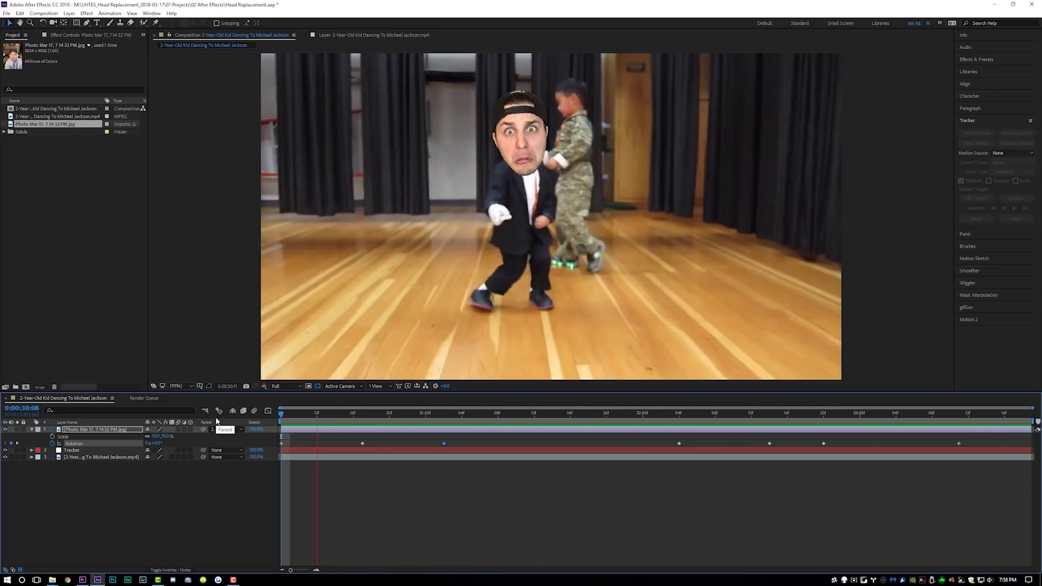
key(space)
click(444, 491)
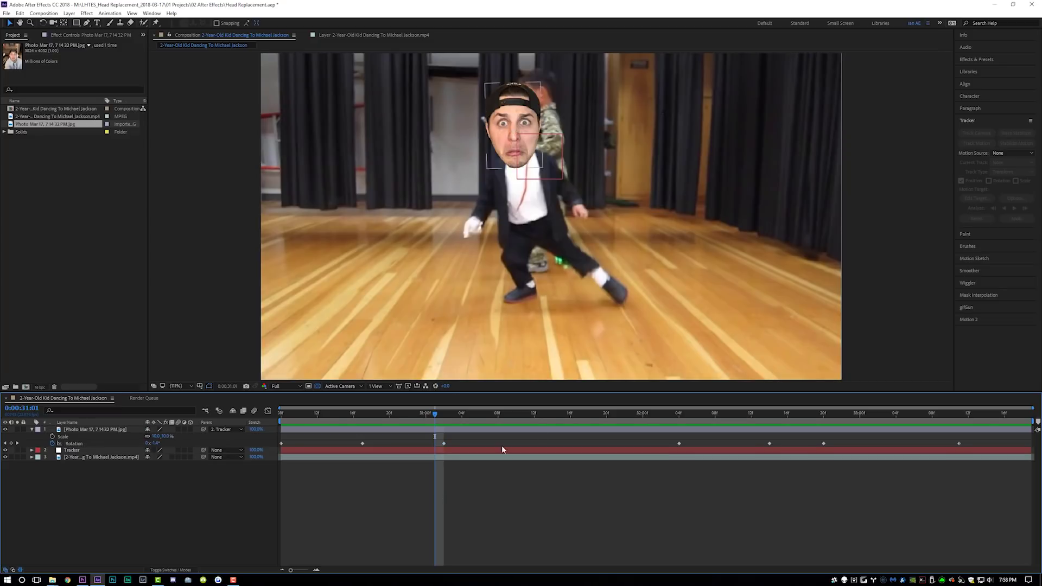
Step: Apply a Gaussian Blur to the photo layer with Blurriness set to 30
click(410, 432)
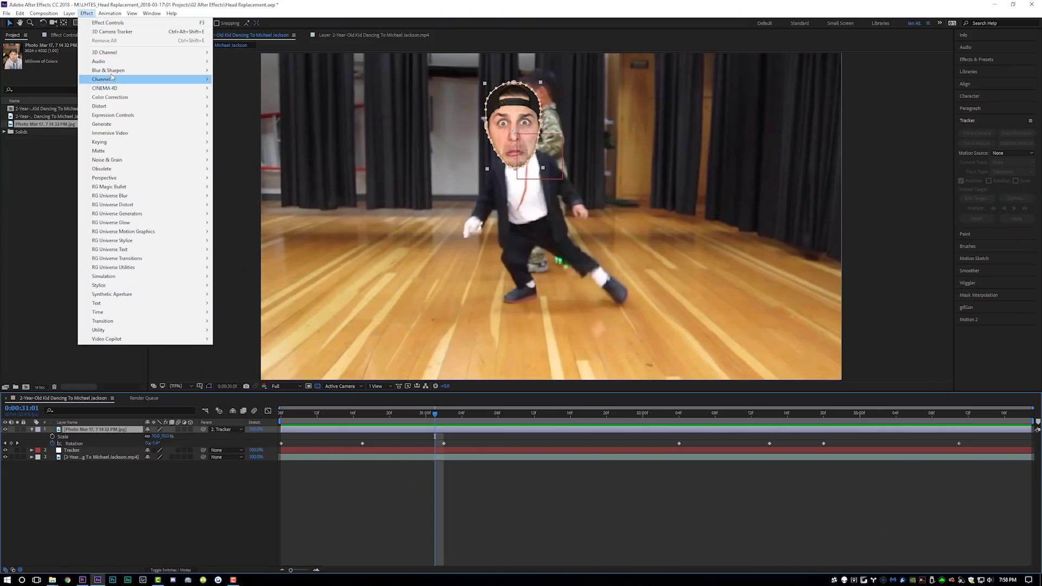
mouse_move(111, 70)
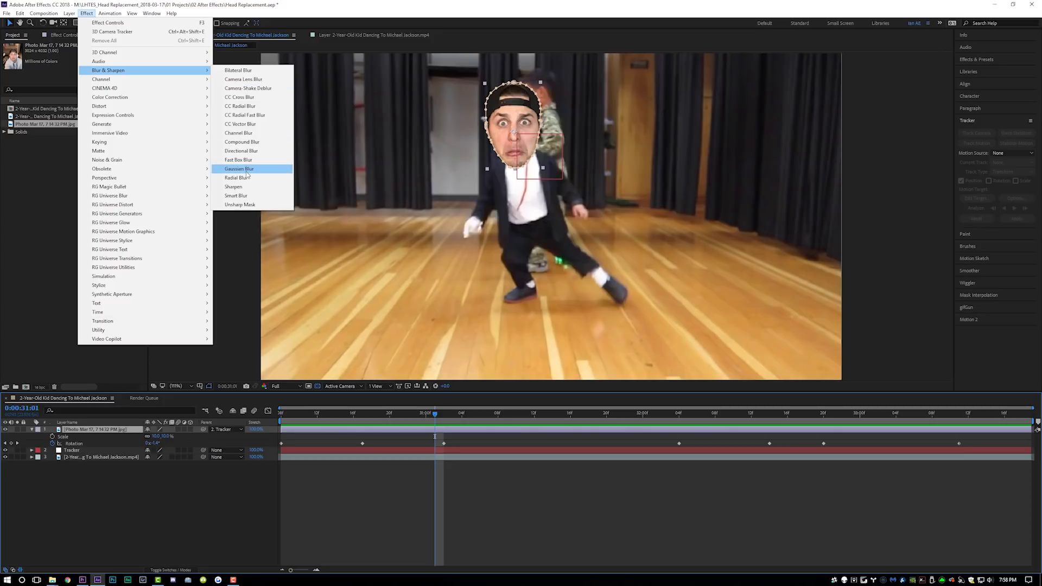
click(239, 169)
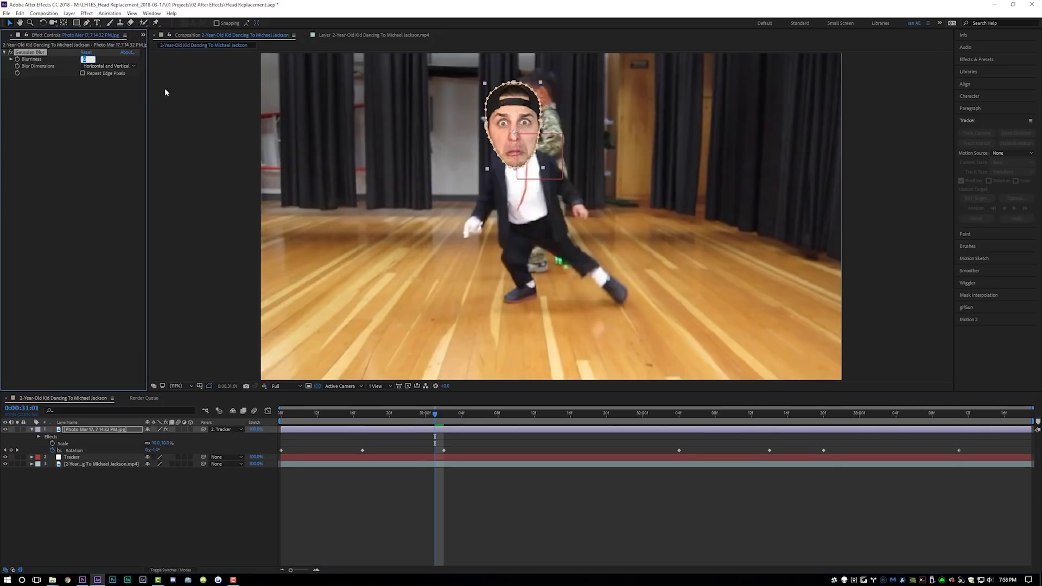
text(30)
key(Return)
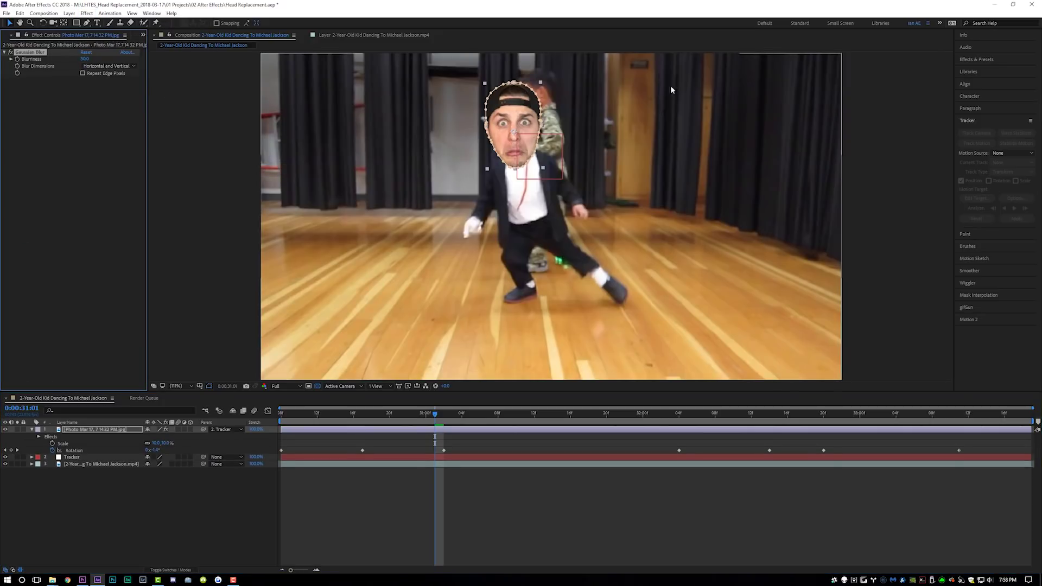
Step: Preview the blurred head over the moving footage and return to the first frame
click(509, 517)
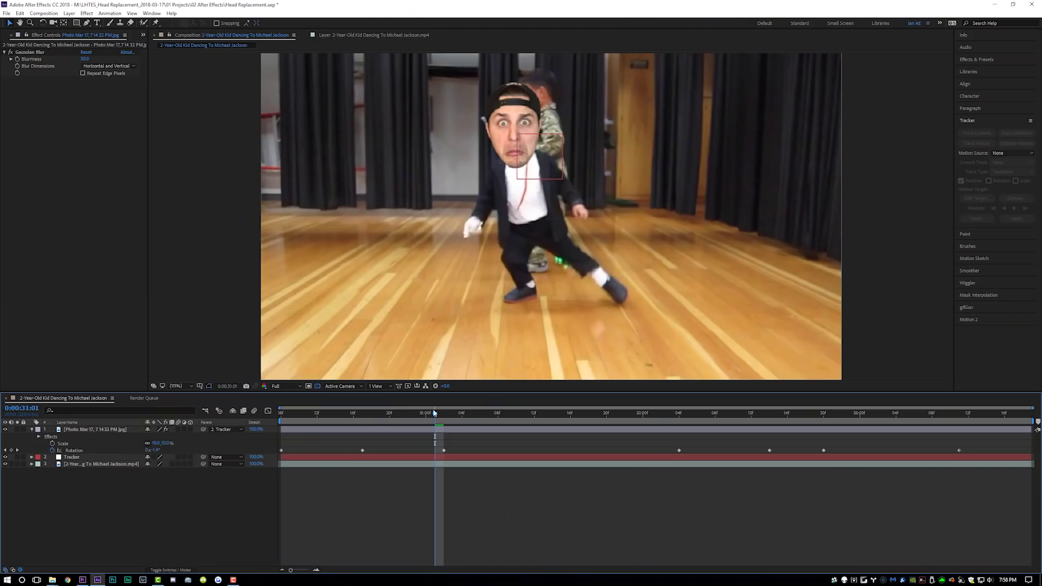
key(space)
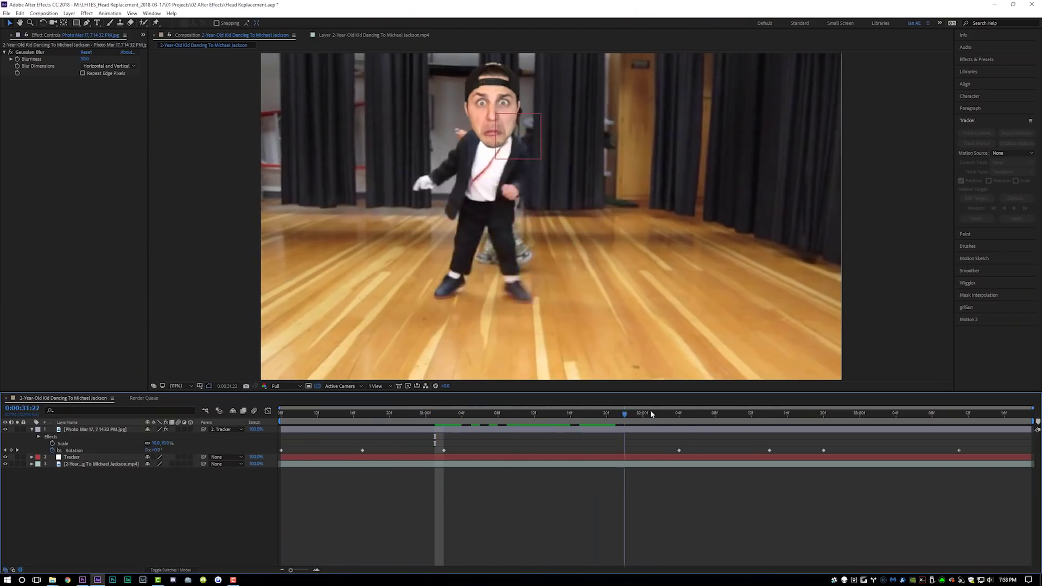
key(space)
key(space)
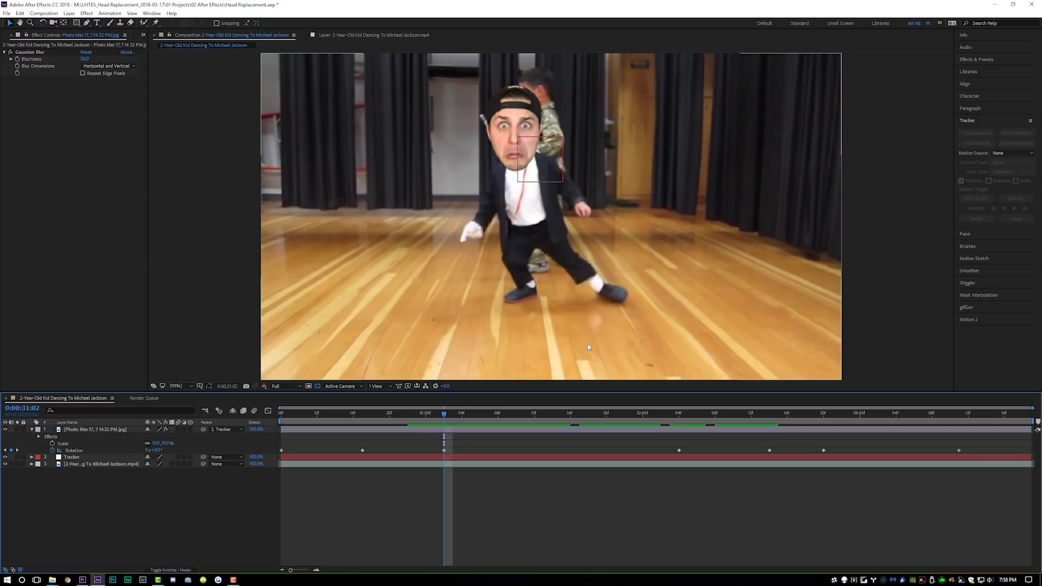
key(Home)
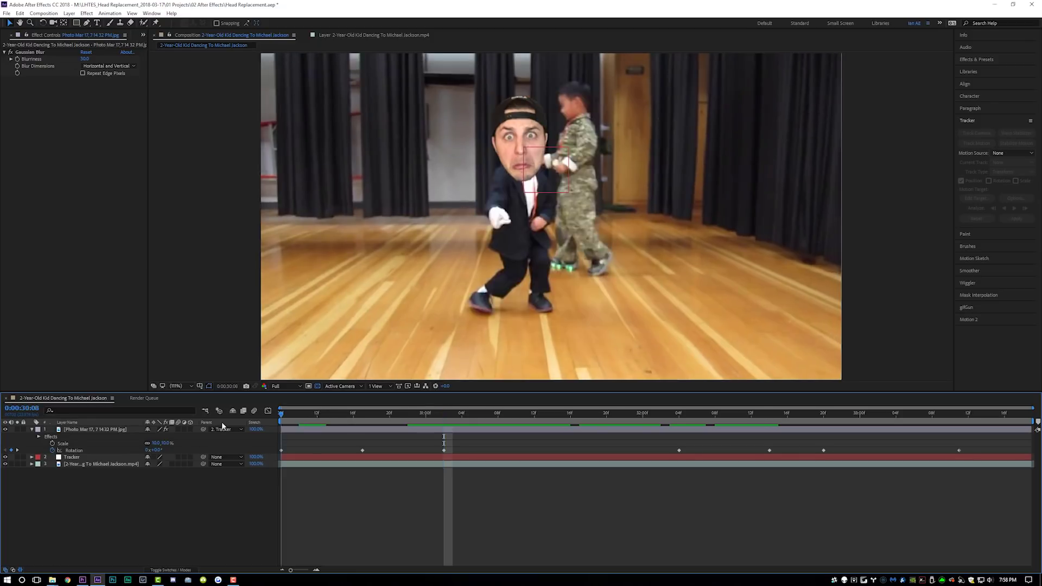
Step: Run the 3D Camera Tracker on the video layer and create a solid and camera from track points on the wooden floor
click(95, 465)
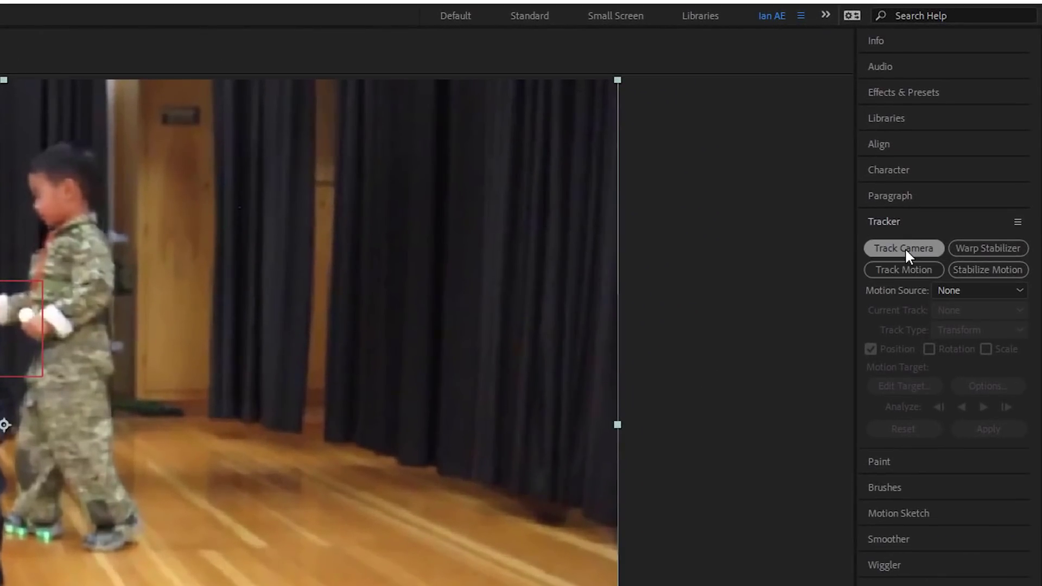
click(904, 248)
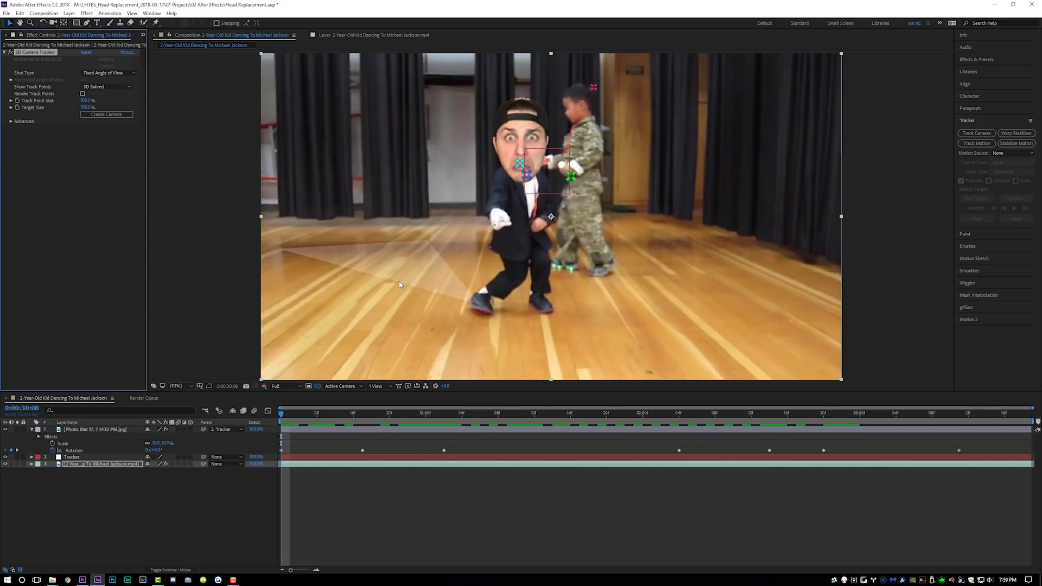
click(399, 283)
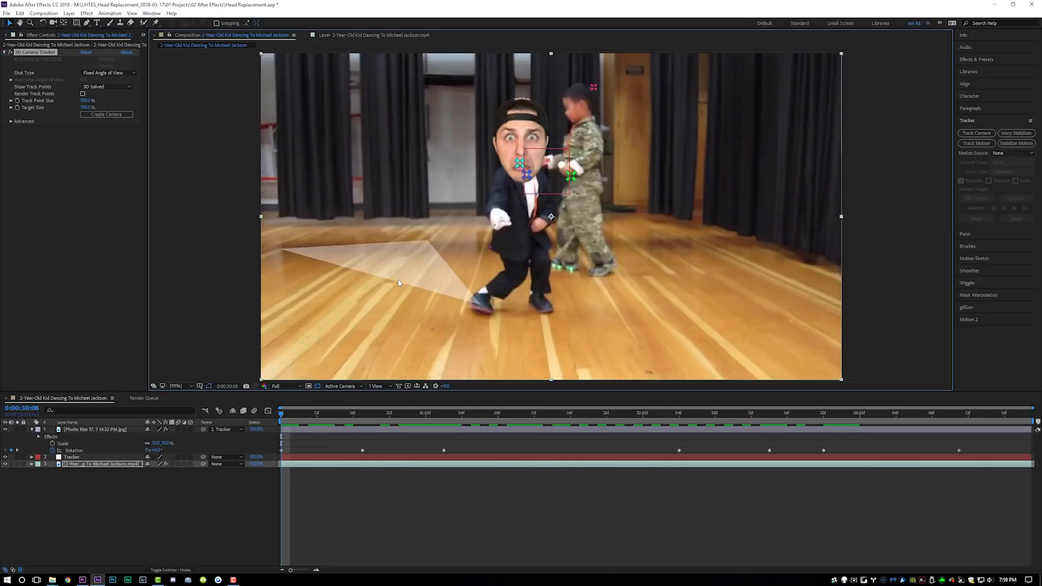
right_click(404, 276)
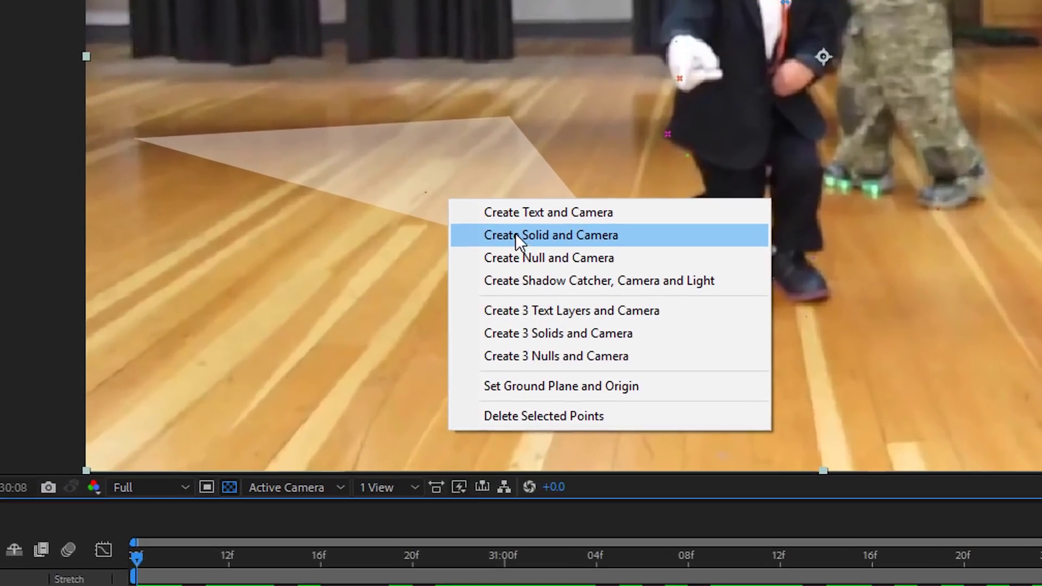
click(546, 237)
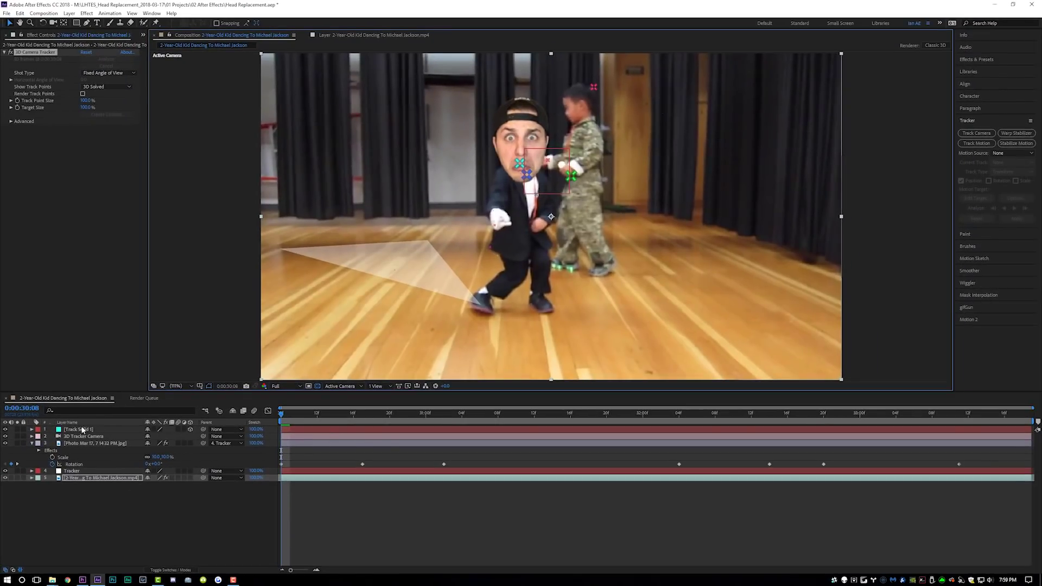
Step: Reveal the track solid's Scale and add a text layer reading FRIDAY FEELS in Arial Black
click(86, 431)
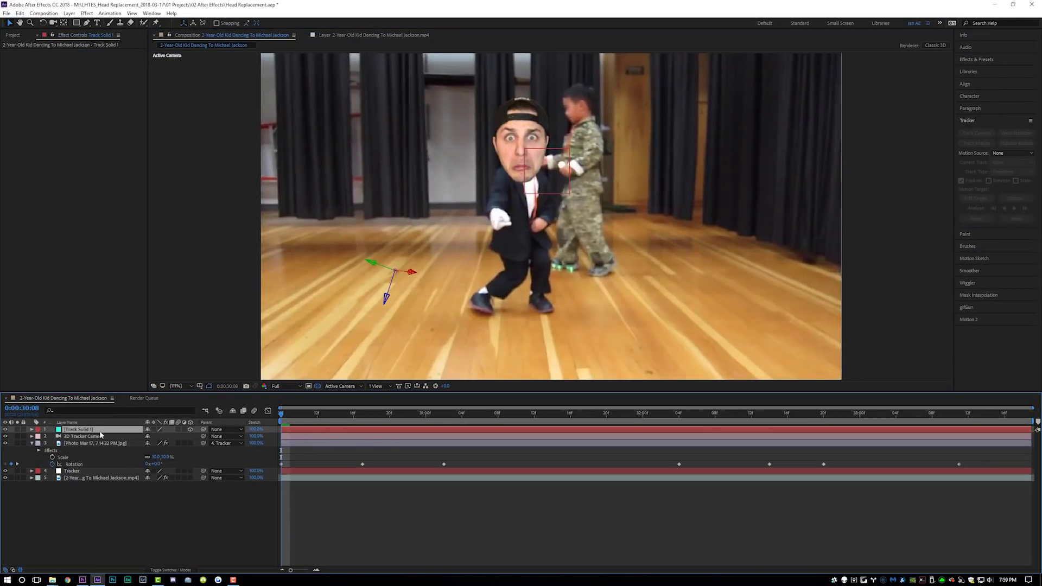
key(s)
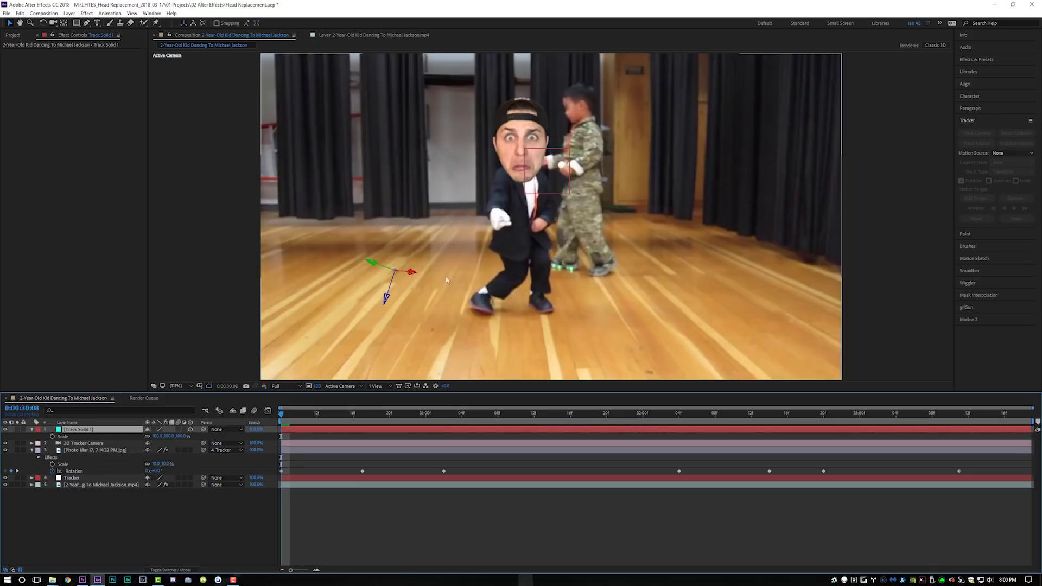
click(96, 23)
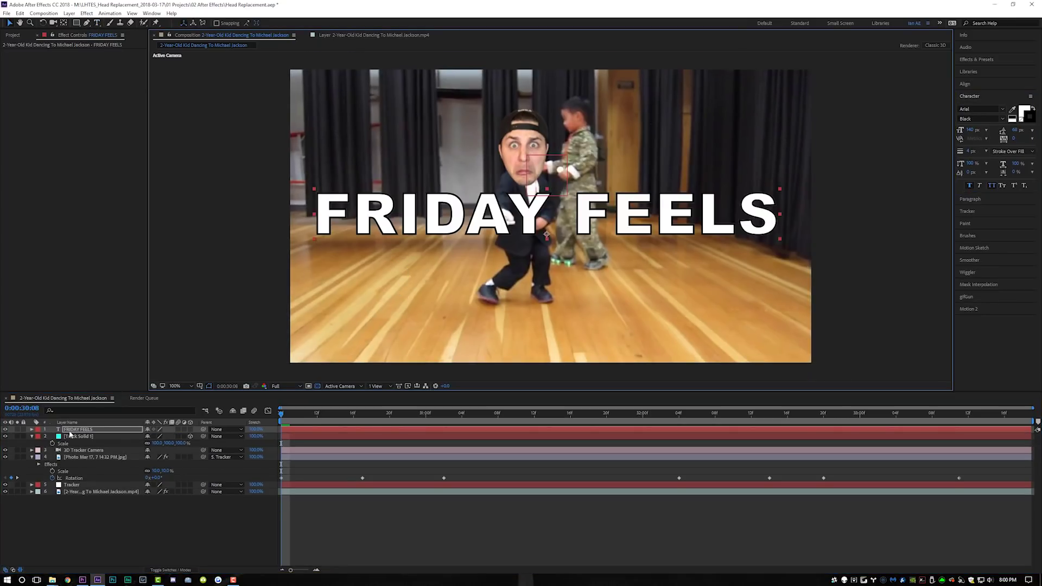
Step: Make the FRIDAY FEELS text a 3D layer and paste the track solid's Position value onto it
click(82, 437)
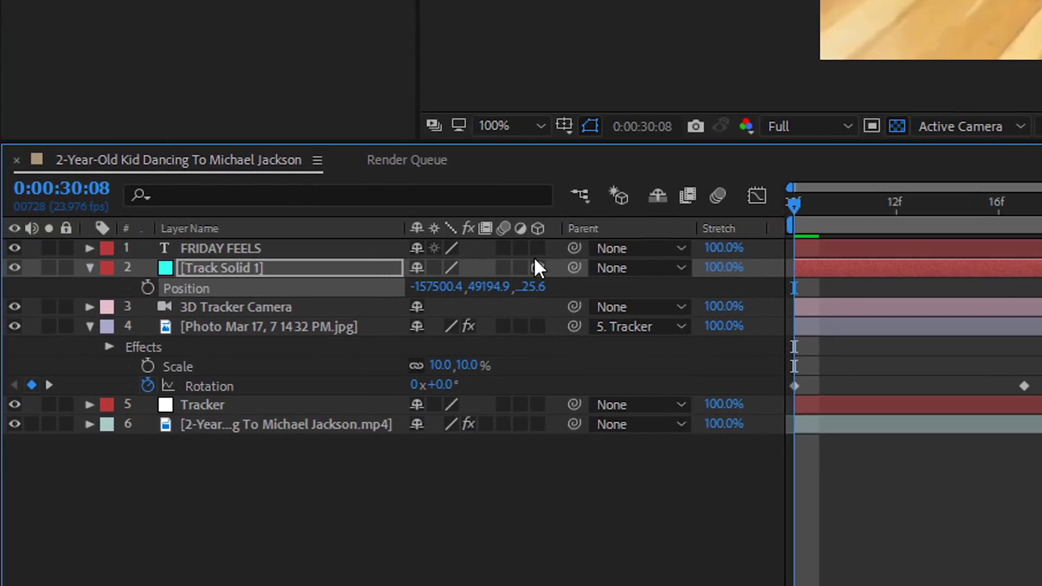
click(539, 248)
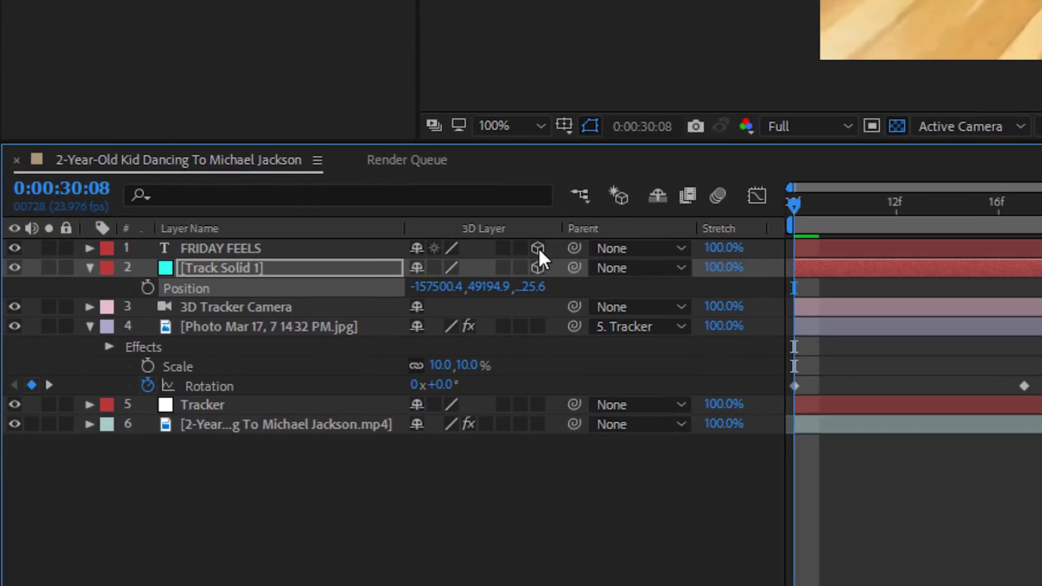
click(239, 247)
key(p)
click(197, 268)
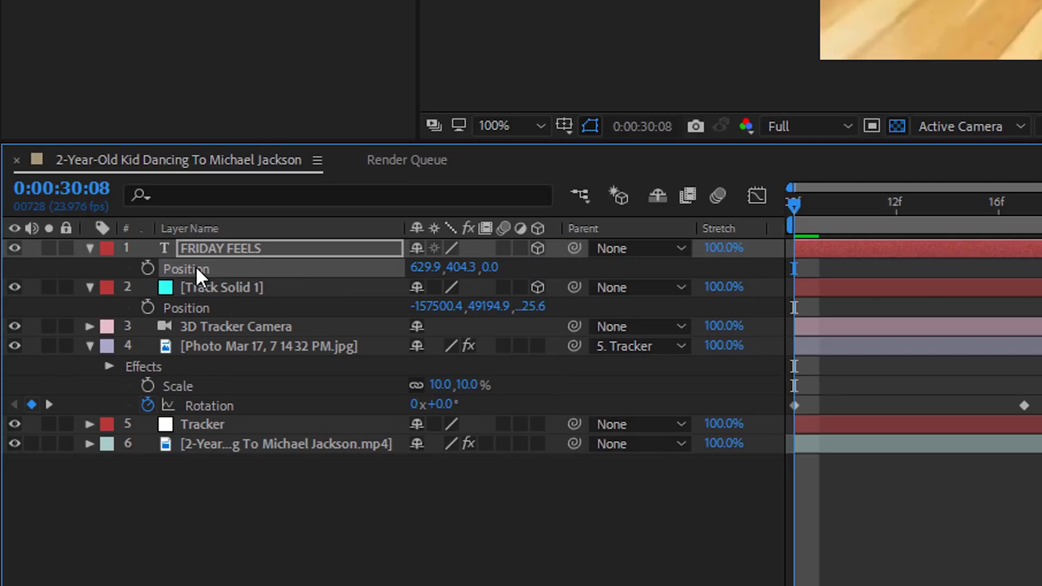
key(ctrl+v)
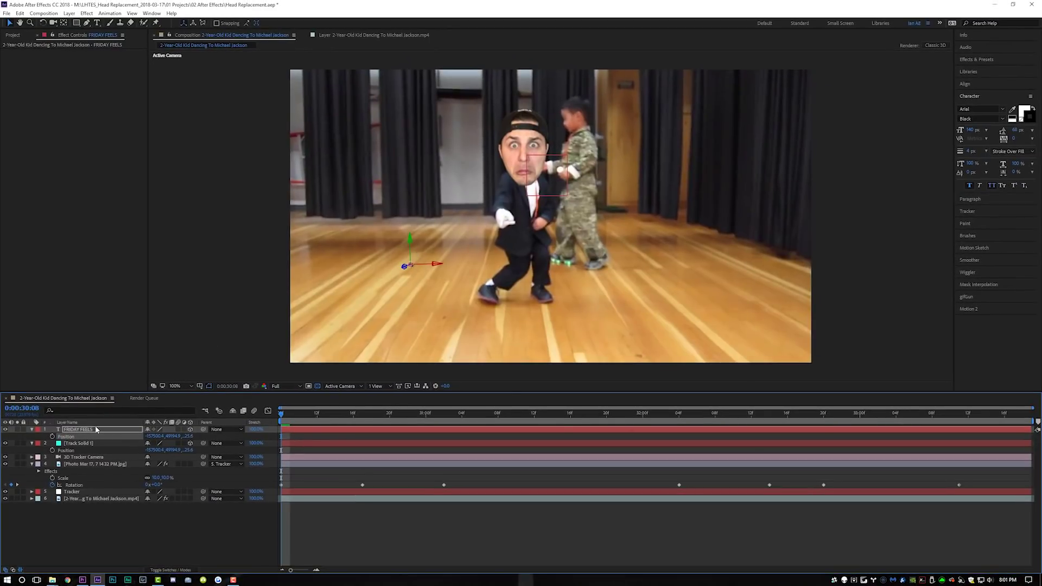
Step: Scale the FRIDAY FEELS text up to nearly the frame's width and level it with Z Rotation across the floor in front of the dancer
click(96, 427)
key(s)
drag(157, 435, 829, 384)
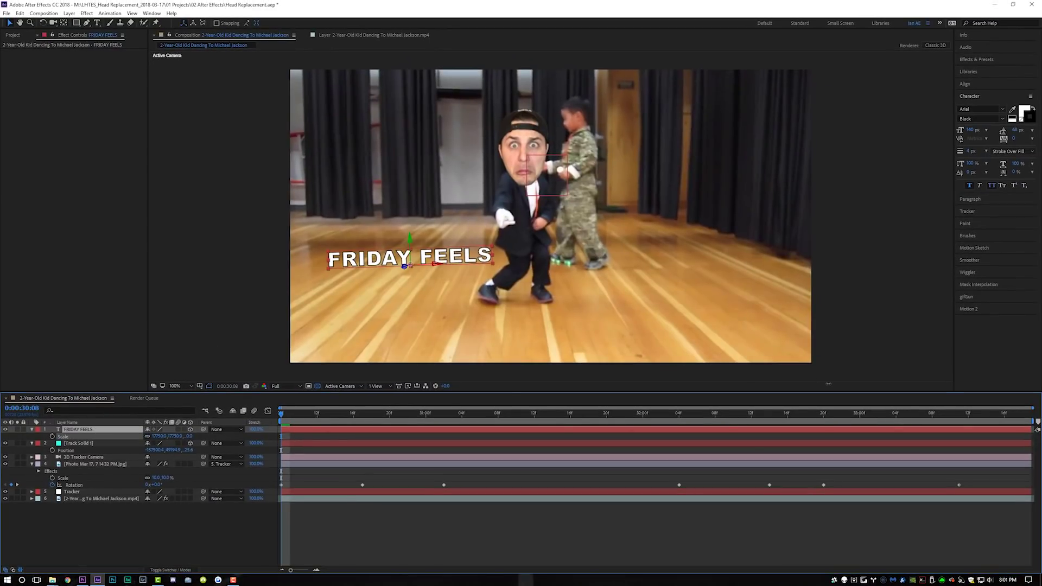
drag(166, 438, 555, 344)
drag(437, 265, 561, 280)
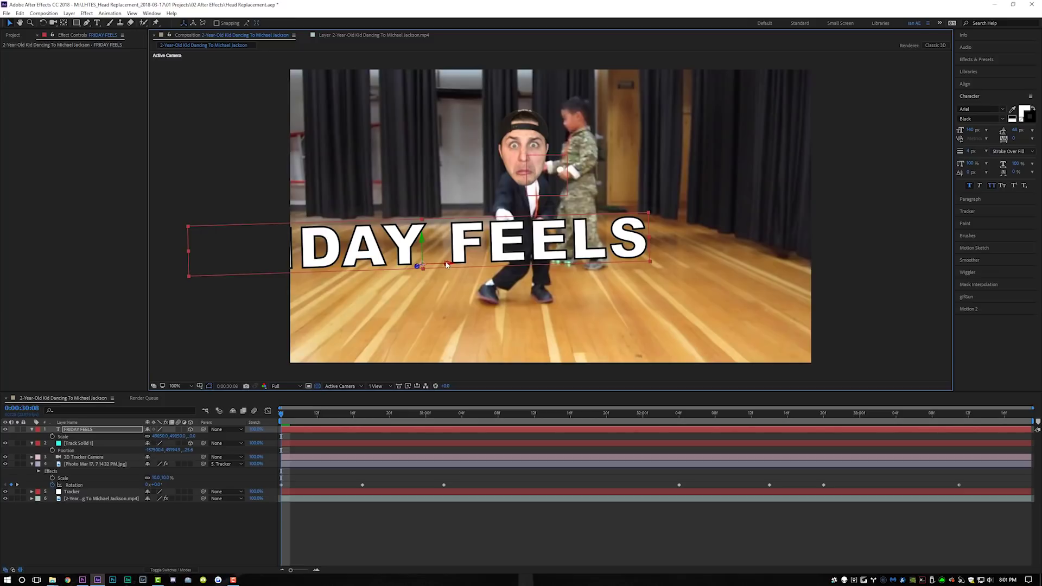
key(r)
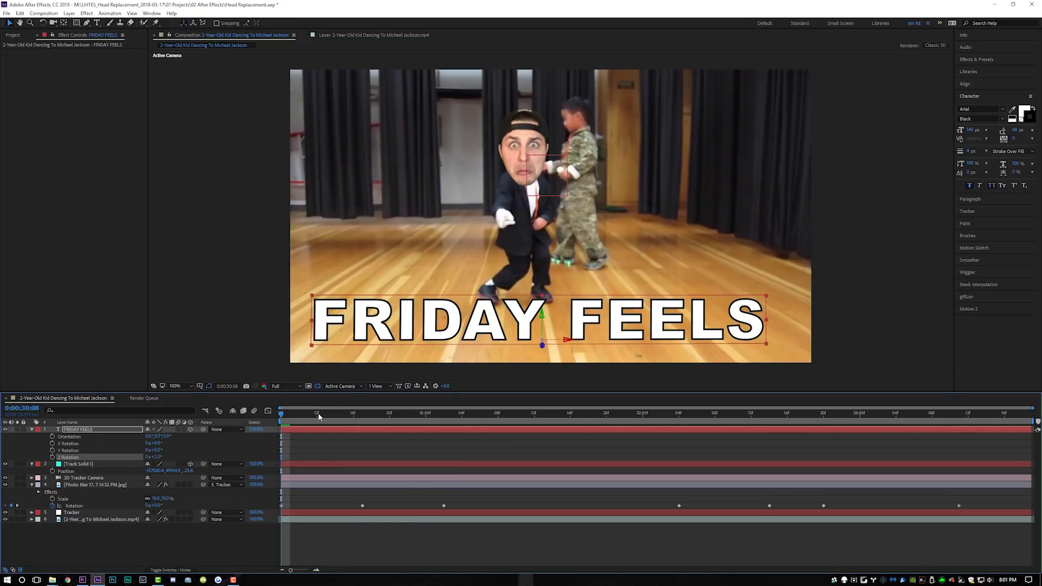
Step: Preview the tracked FRIDAY FEELS text over the moving footage
key(space)
key(space)
key(space)
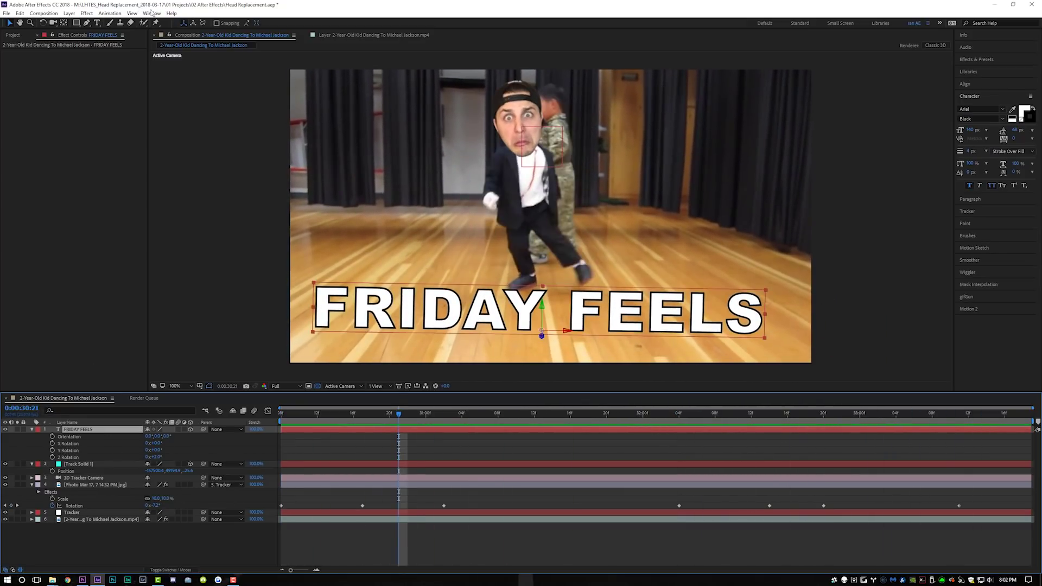
Step: Apply Gaussian Blur with Blurriness 3.4 to the FRIDAY FEELS text, preview it and return to the first frame
click(88, 13)
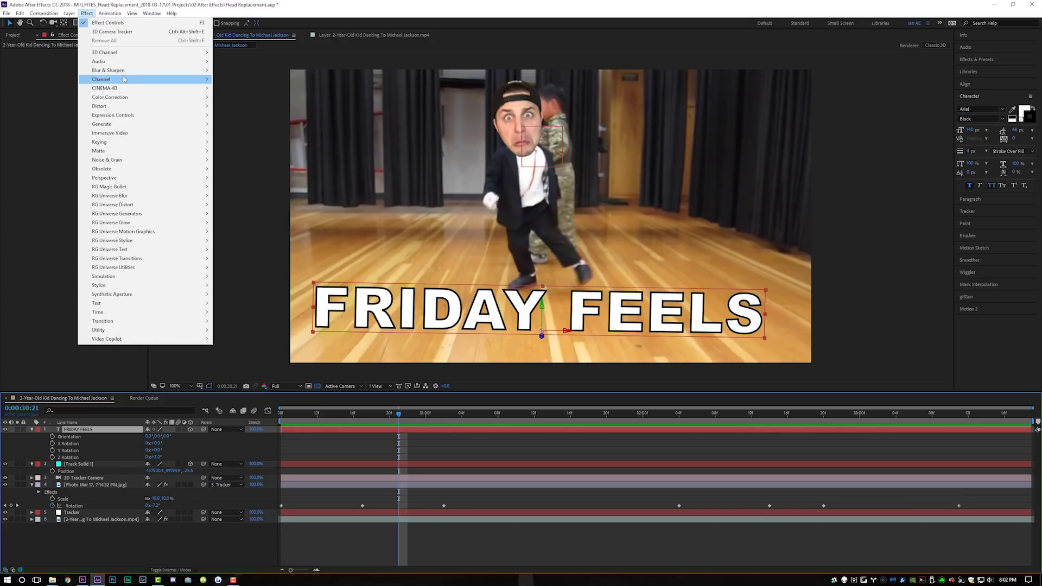
mouse_move(124, 75)
click(234, 169)
key(space)
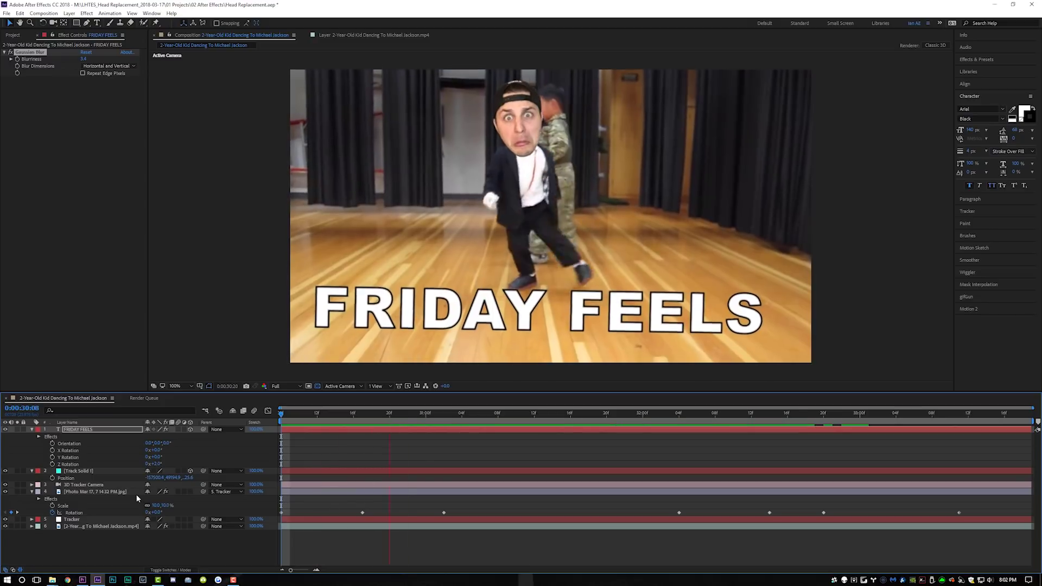
key(space)
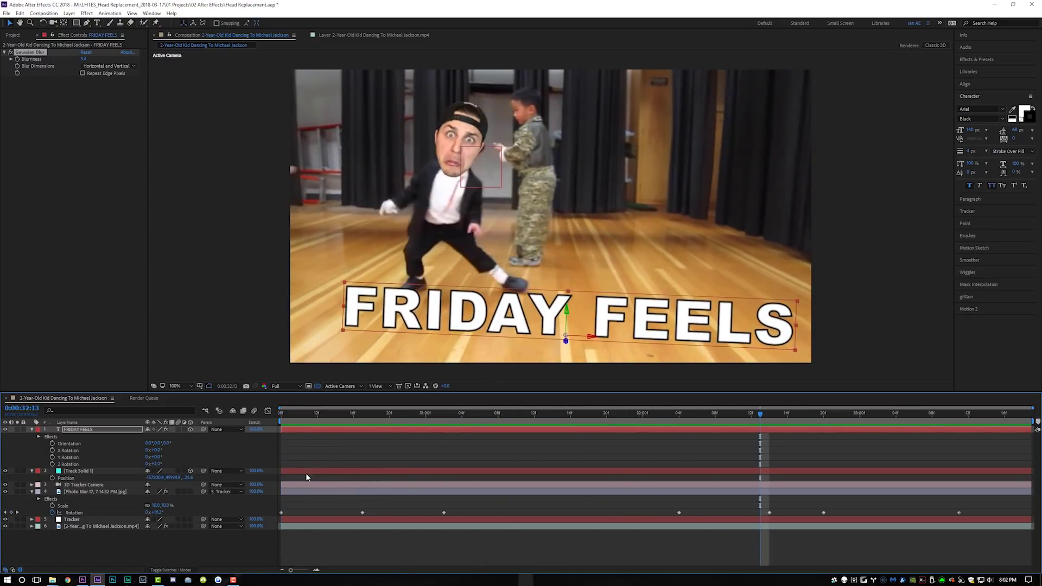
key(Home)
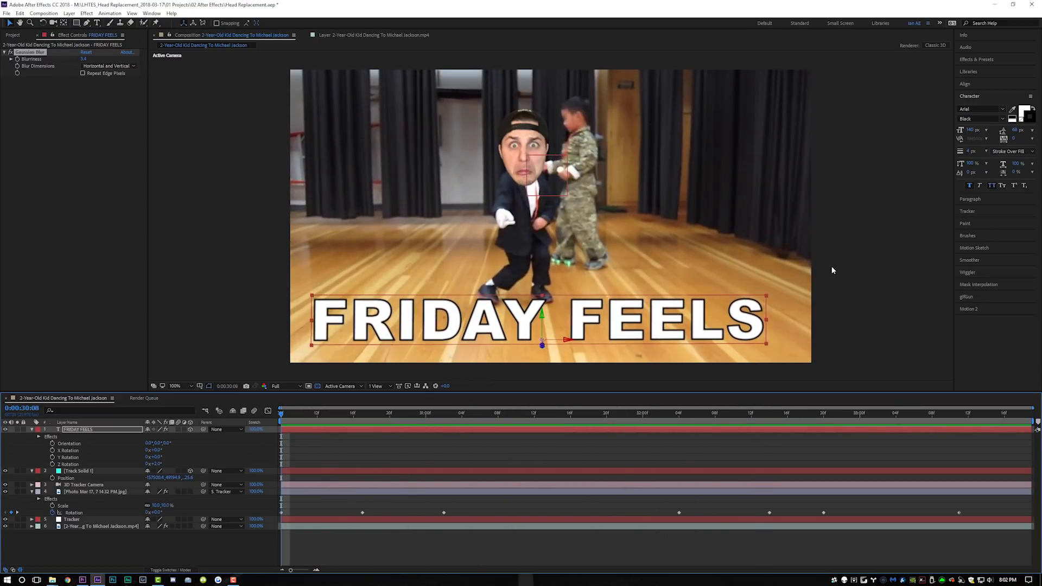
Step: Reveal the gifGun panel and add the composition to the Render Queue
click(978, 298)
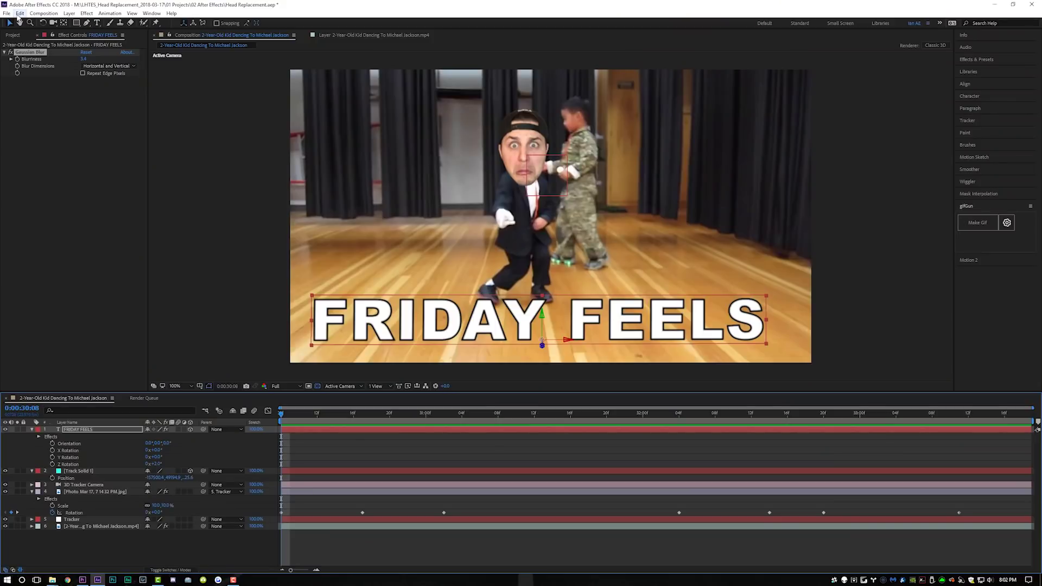
click(7, 13)
mouse_move(73, 144)
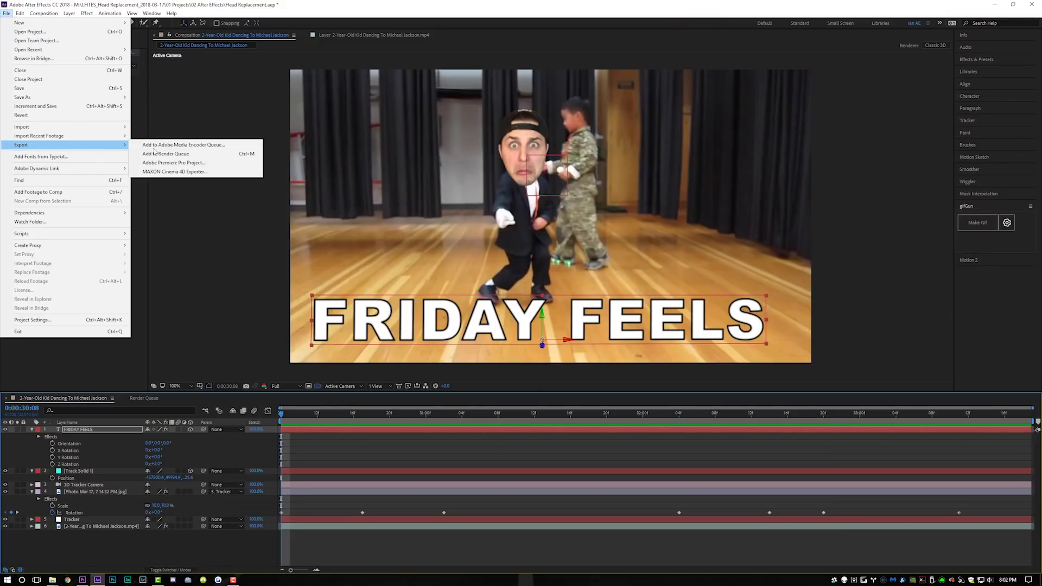
click(163, 155)
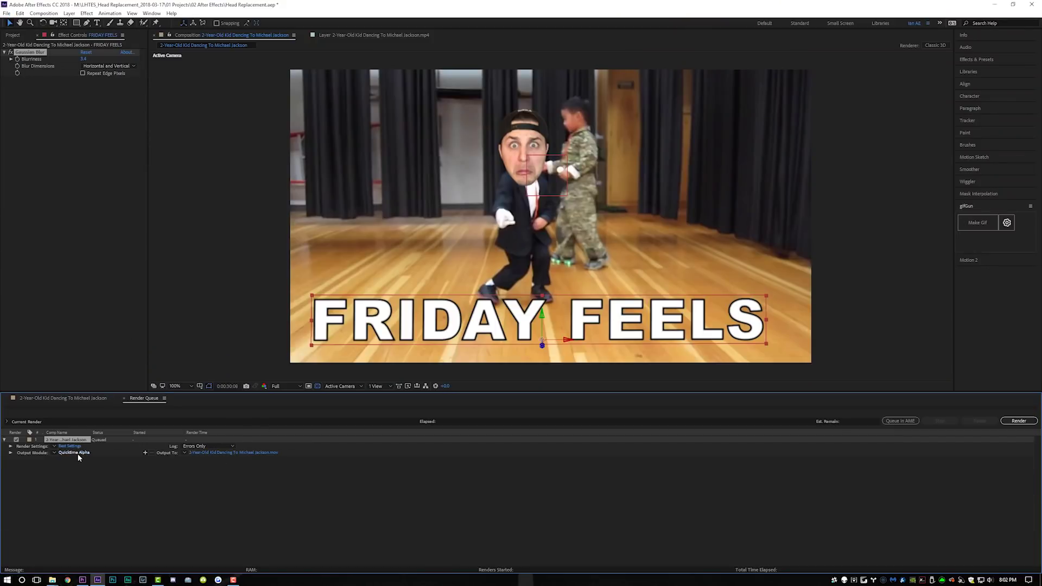
Step: Set the QuickTime output to RGB channels with the DNxHR/DNxHD codec at DNxHR HQX 10-bit, and render it as Kid Vid.mov
click(76, 453)
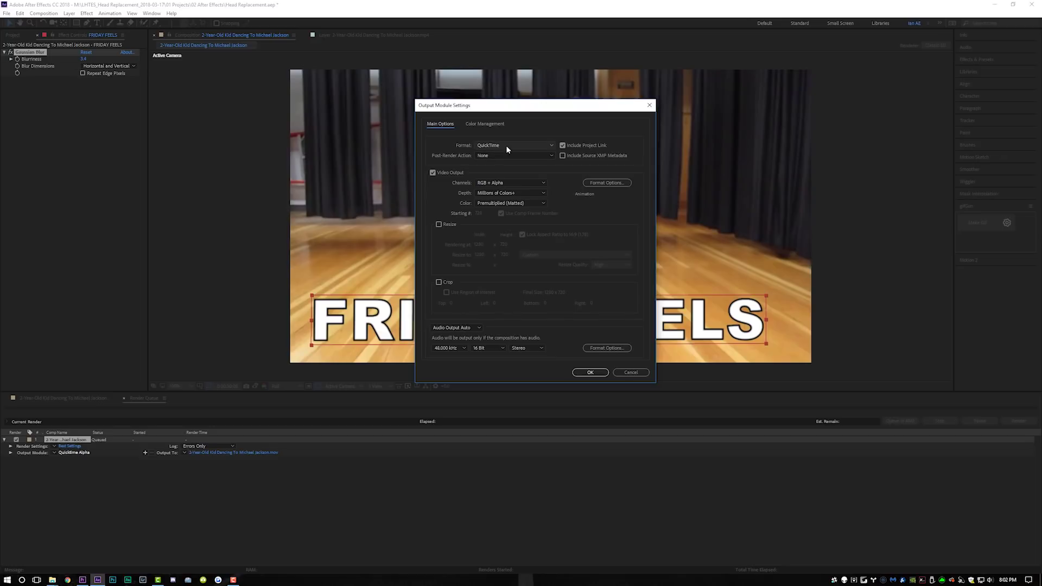
click(500, 194)
click(604, 183)
click(284, 114)
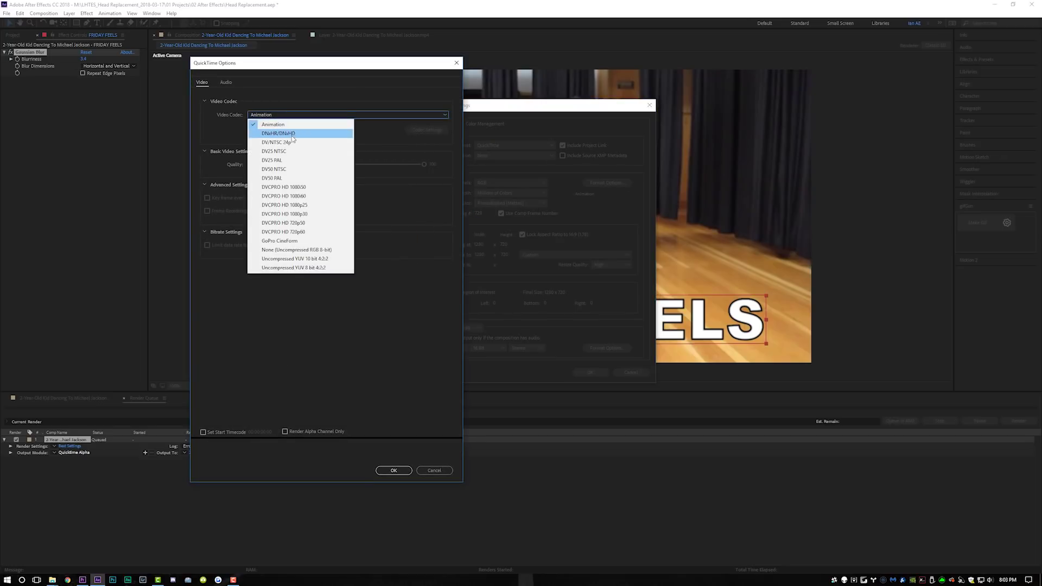
click(279, 135)
click(294, 130)
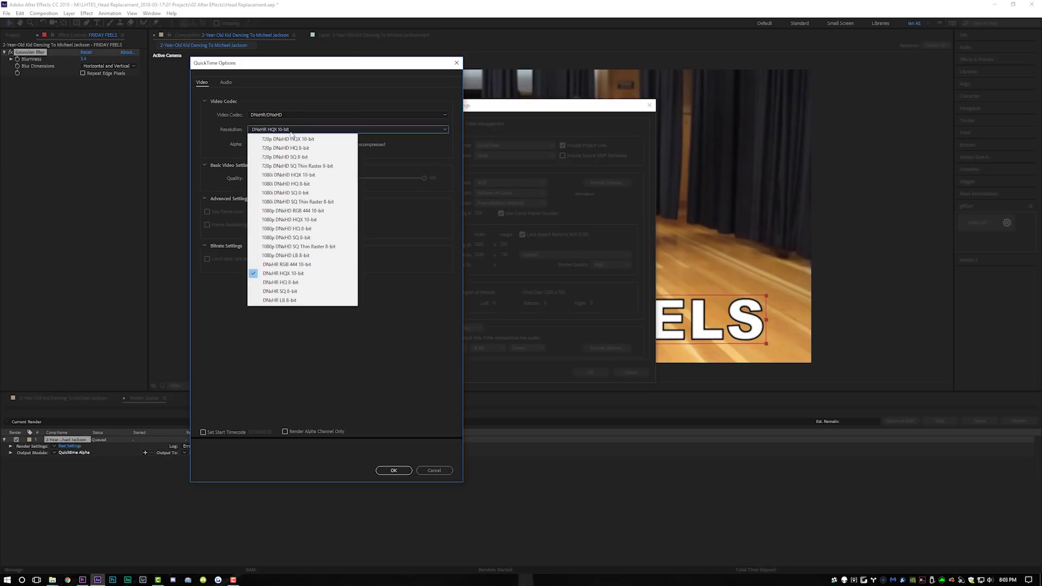
click(307, 274)
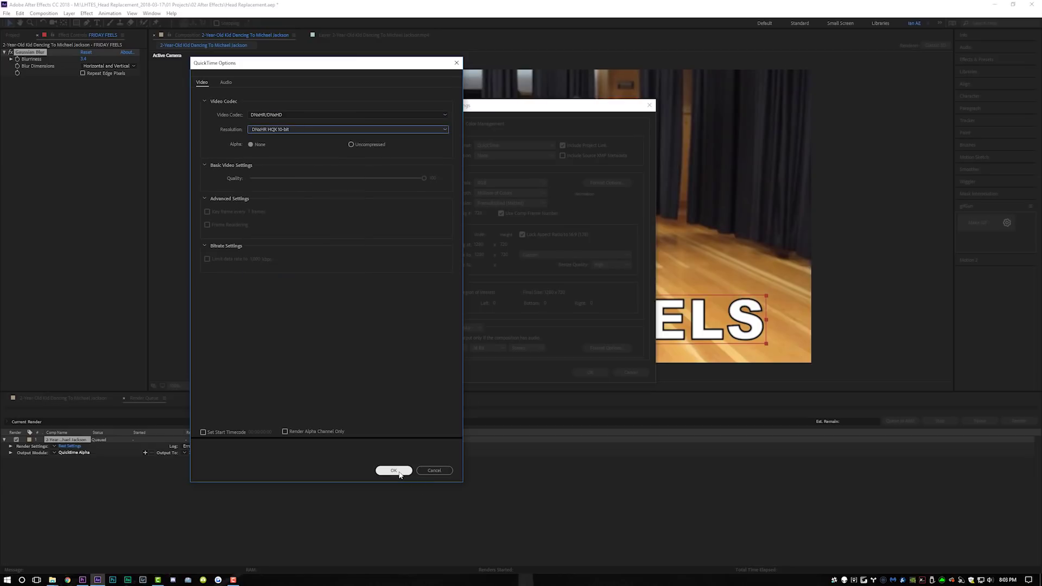
click(394, 470)
click(591, 373)
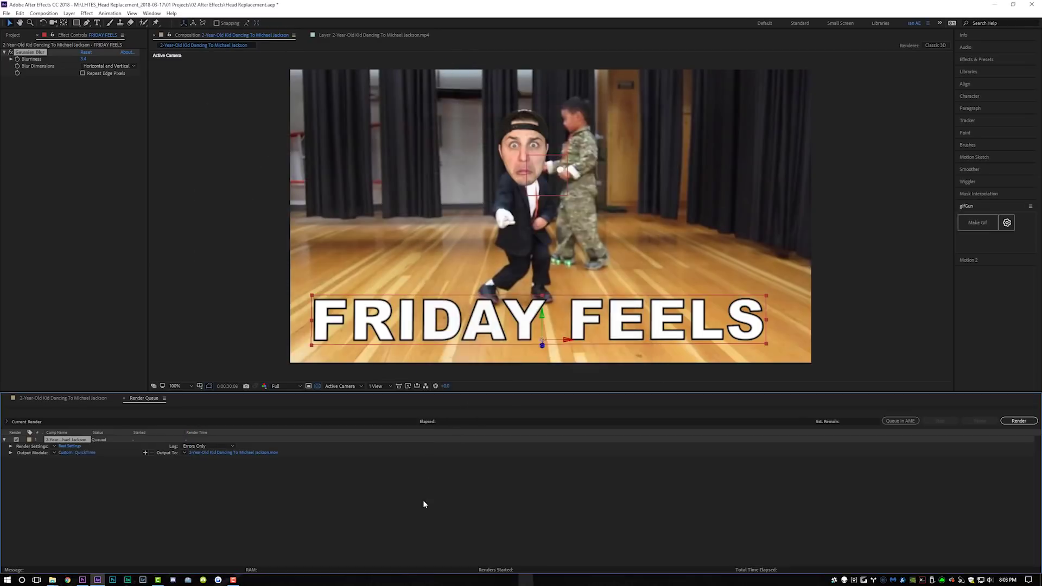
click(229, 452)
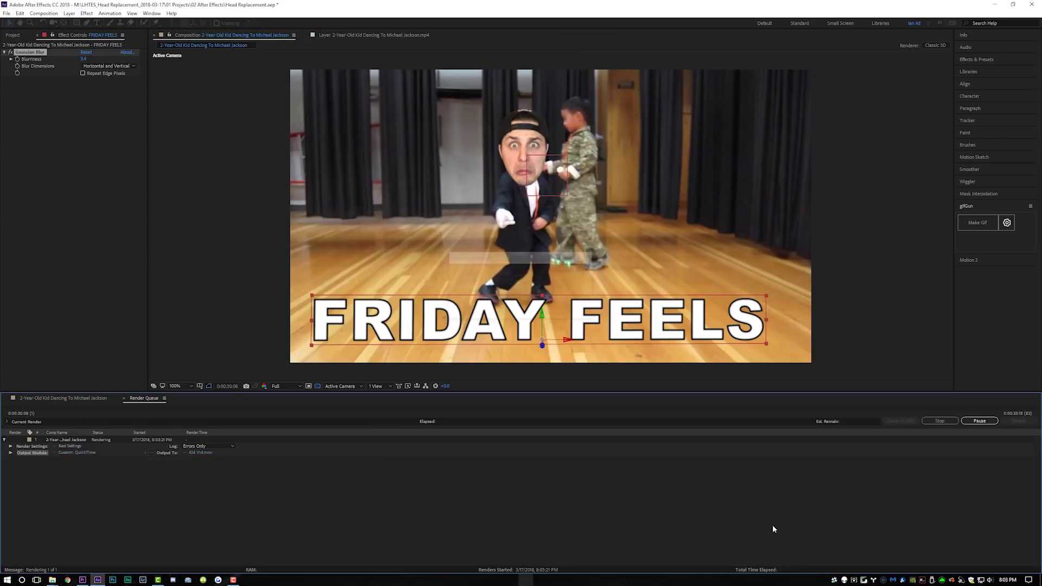
Step: Switch to Premiere Pro, import Kid Vid.mov into the project and create a matching sequence from it
click(83, 580)
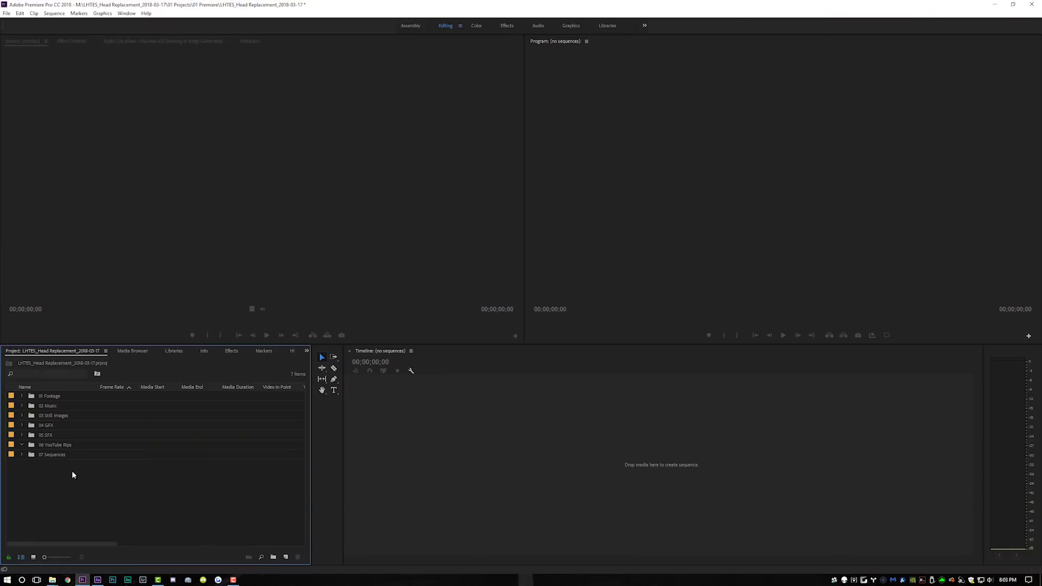
double_click(71, 471)
key(Escape)
click(60, 465)
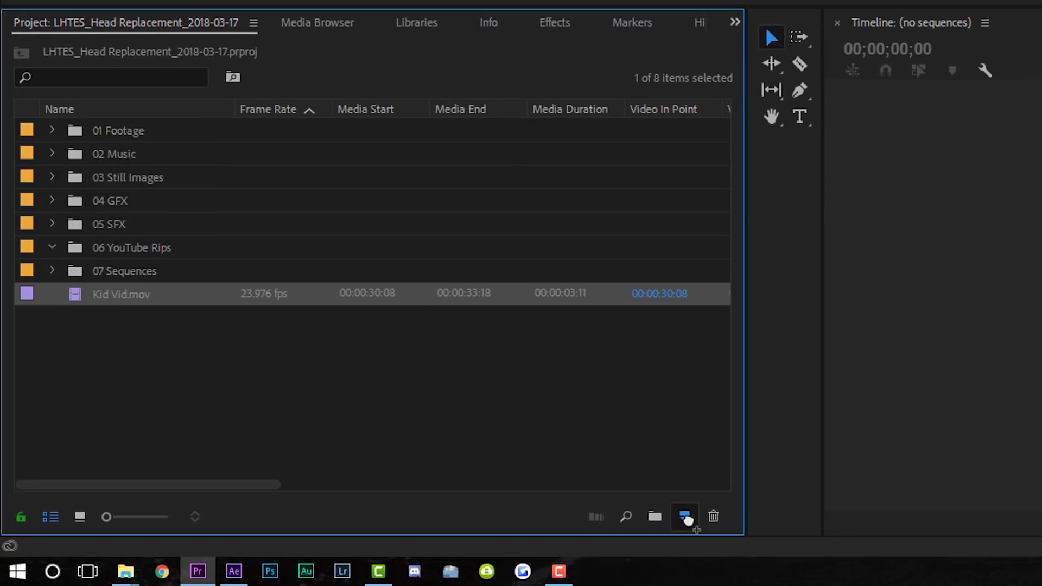
drag(687, 520, 687, 520)
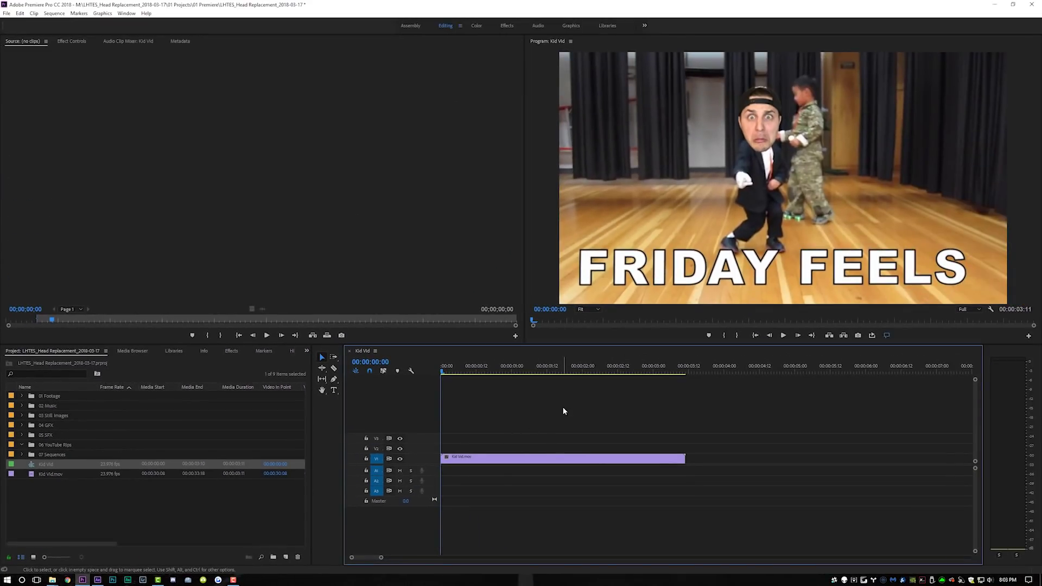
Step: Set up the sequence's export as an Animated GIF named Kid Vid GIF in the 04 Exports\01 Rough folder
key(ctrl+m)
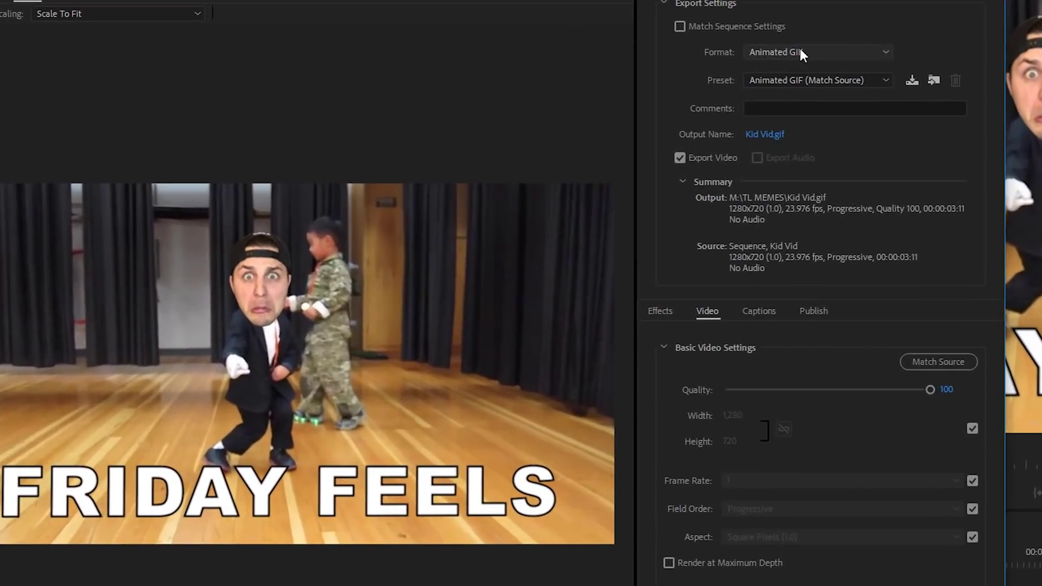
click(629, 104)
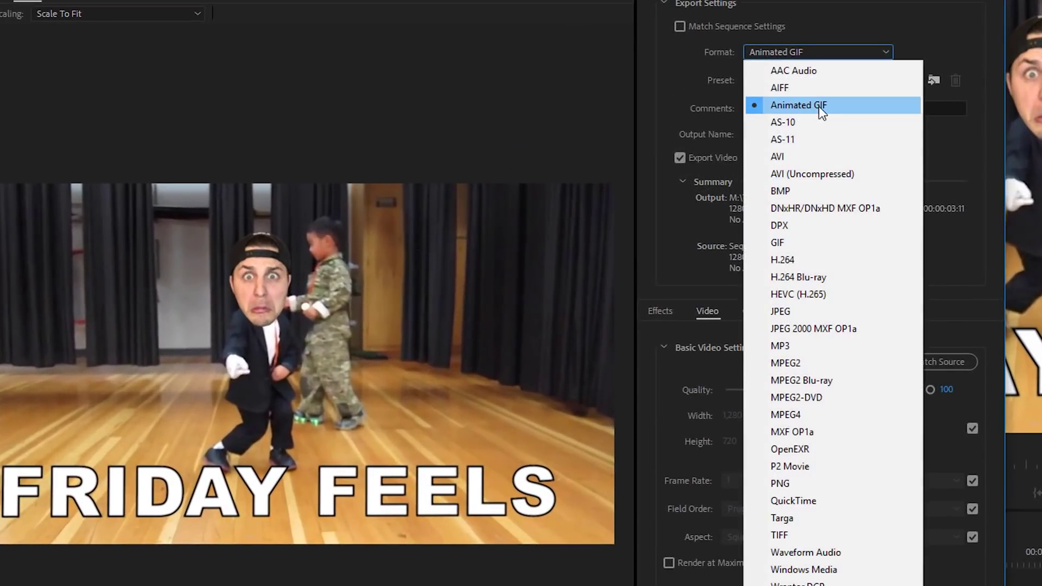
click(801, 108)
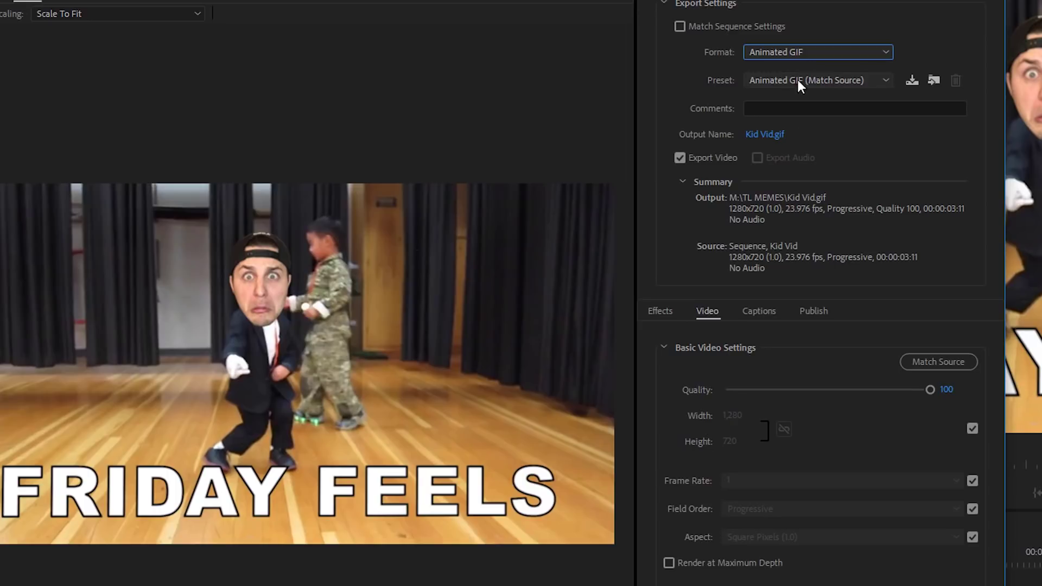
click(769, 136)
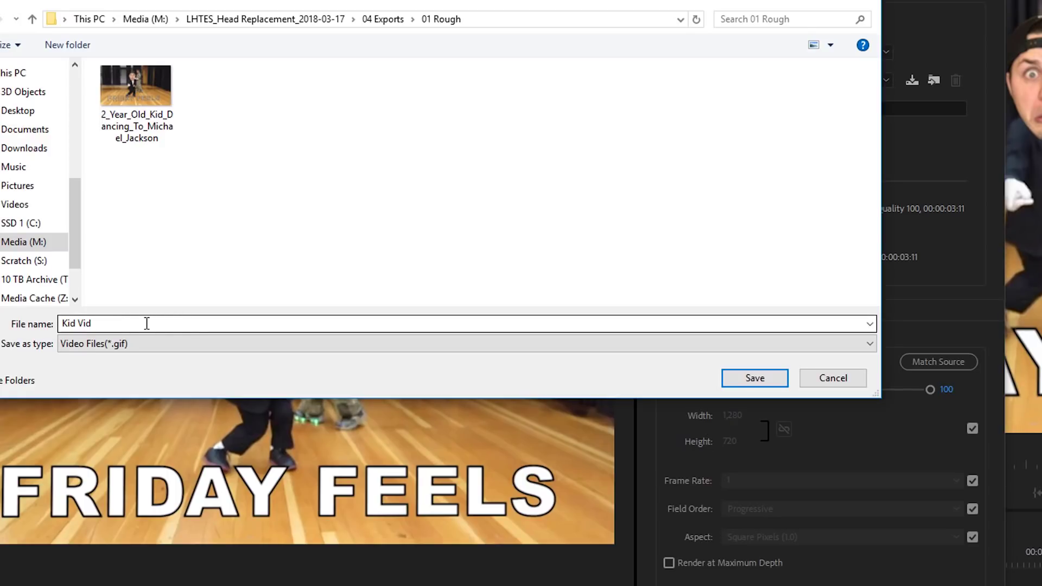
click(152, 327)
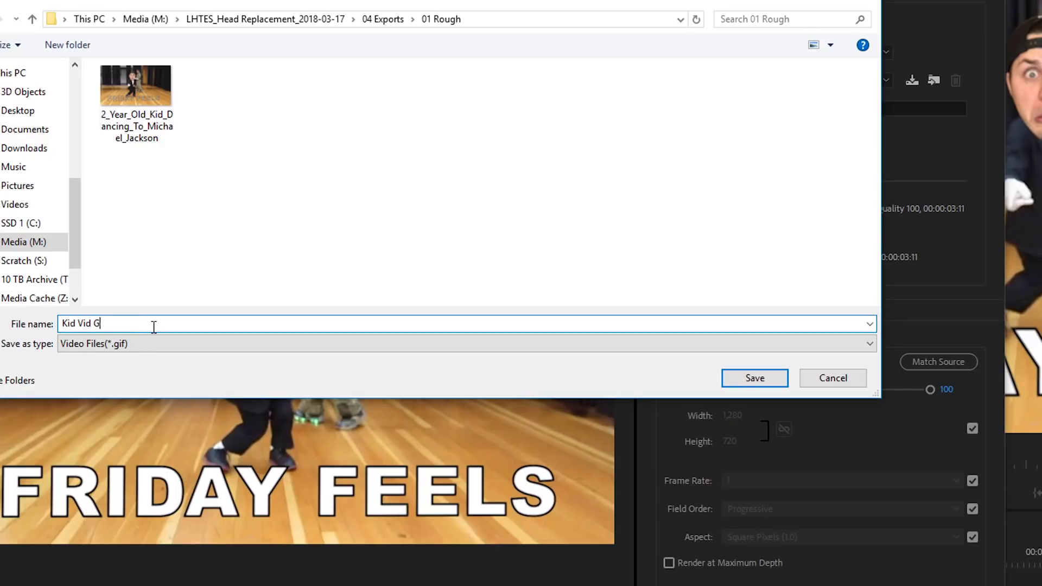
click(756, 379)
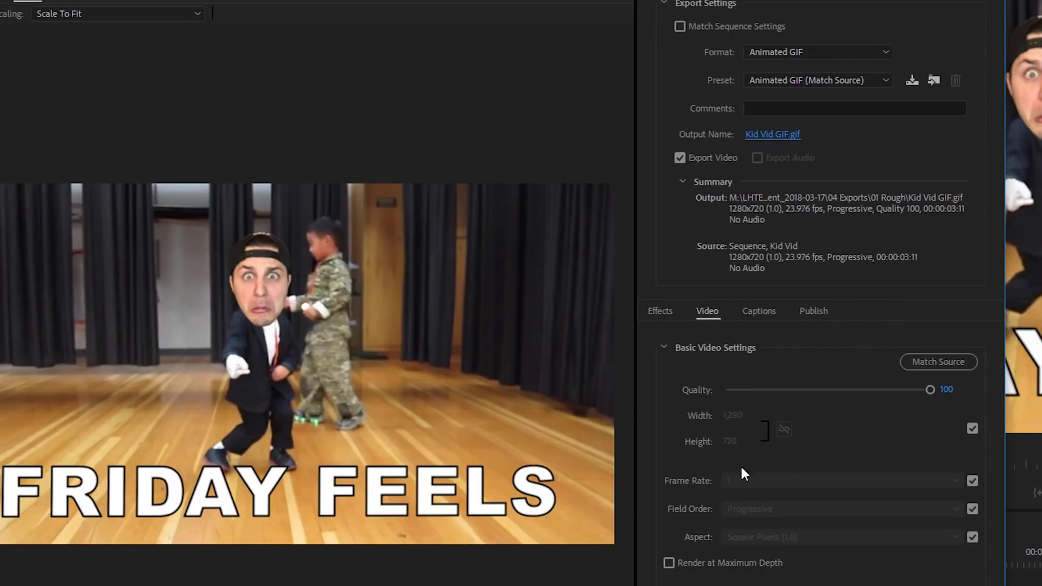
Step: Export the GIF at a frame rate of 12.5 and open Kid Vid GIF from the 01 Rough folder to check playback
click(973, 481)
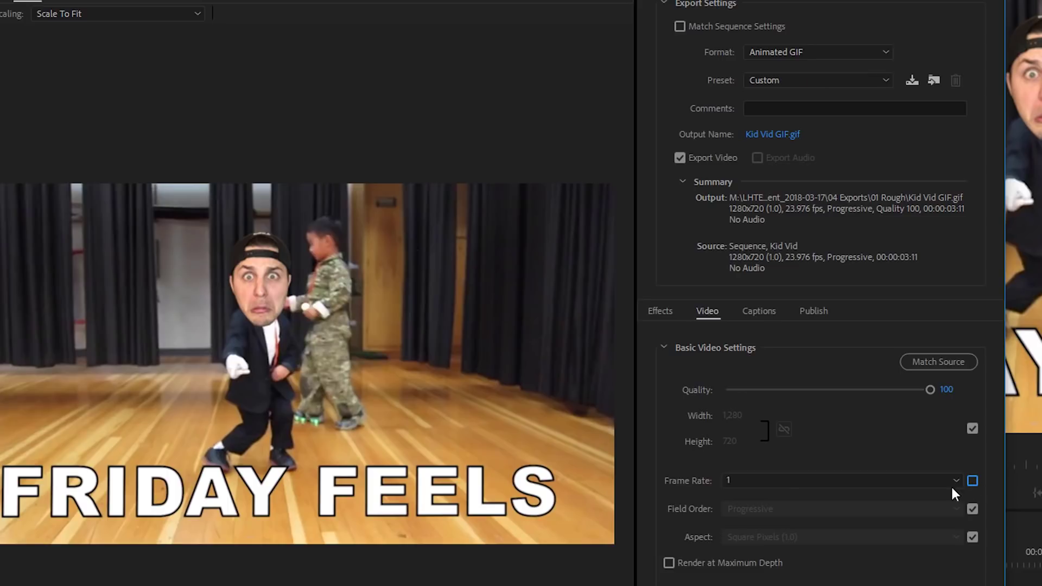
click(802, 476)
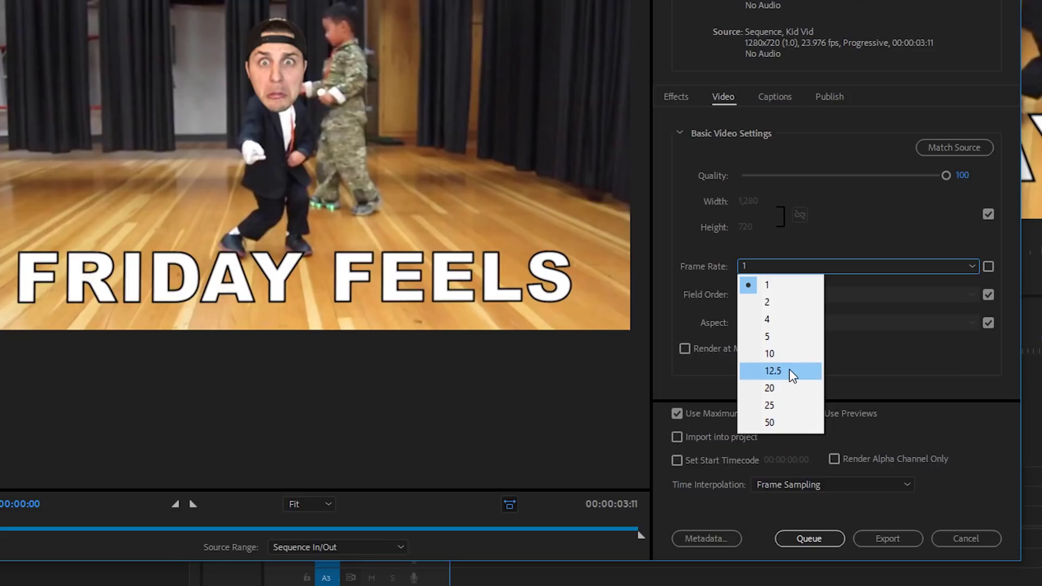
click(792, 374)
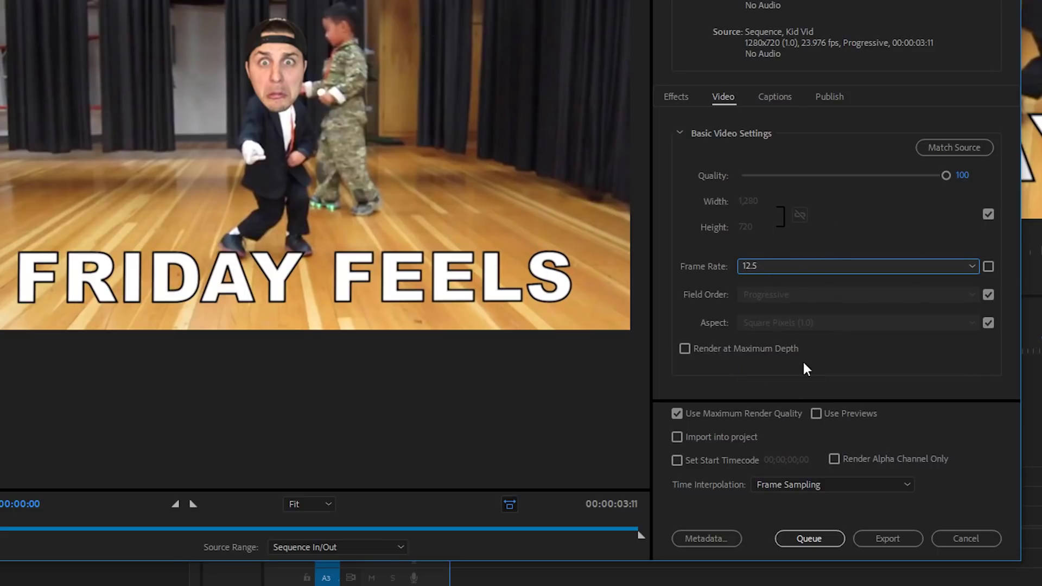
click(889, 538)
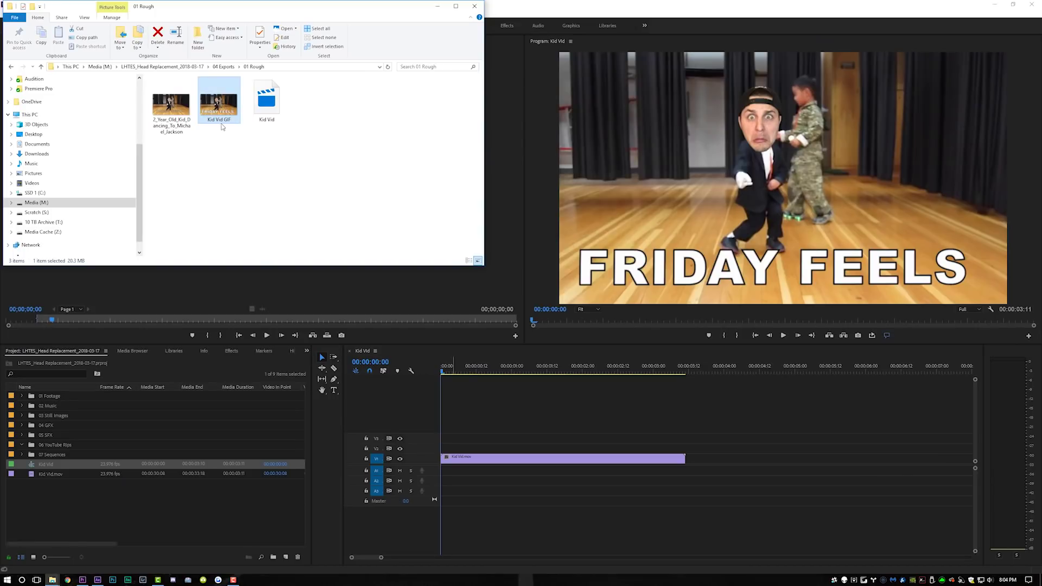
double_click(222, 127)
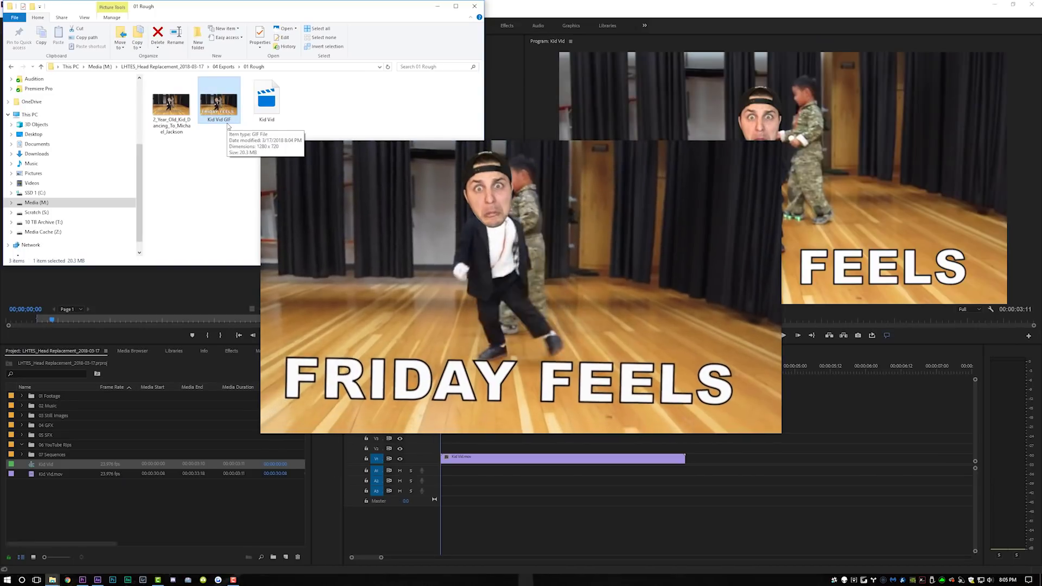